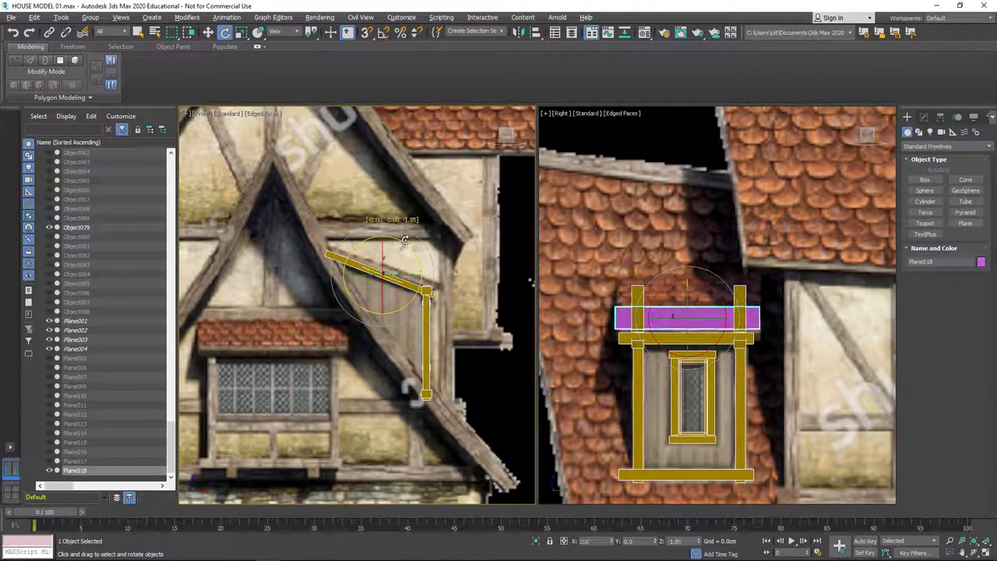
Lengthen the magenta roof plane Plane018 to about 136 cm and nudge it up and left
{"action": "key", "text": "w"}
{"action": "left_click", "coordinate": [924, 117]}
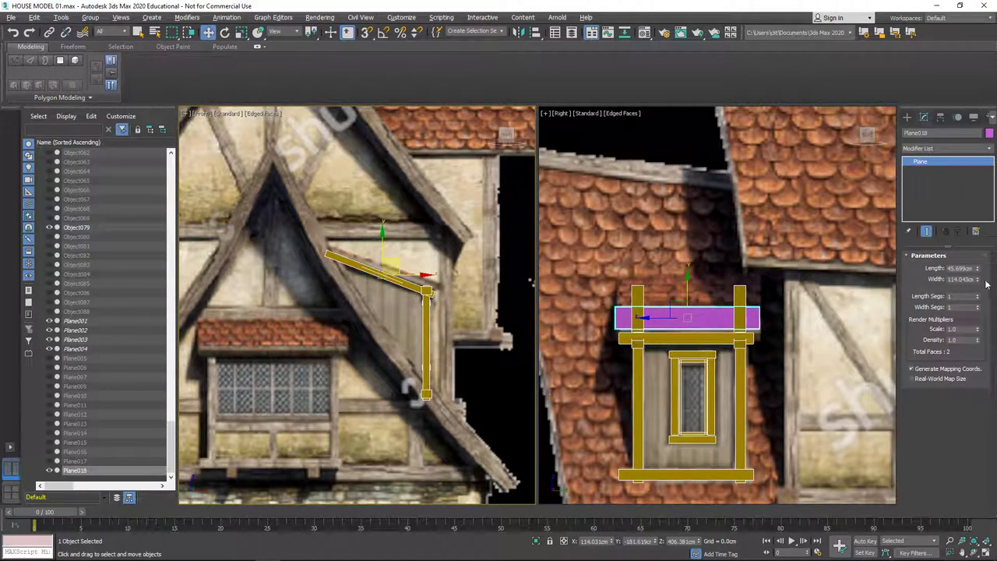
{"action": "left_click_drag", "start_coordinate": [978, 269], "coordinate": [971, 187]}
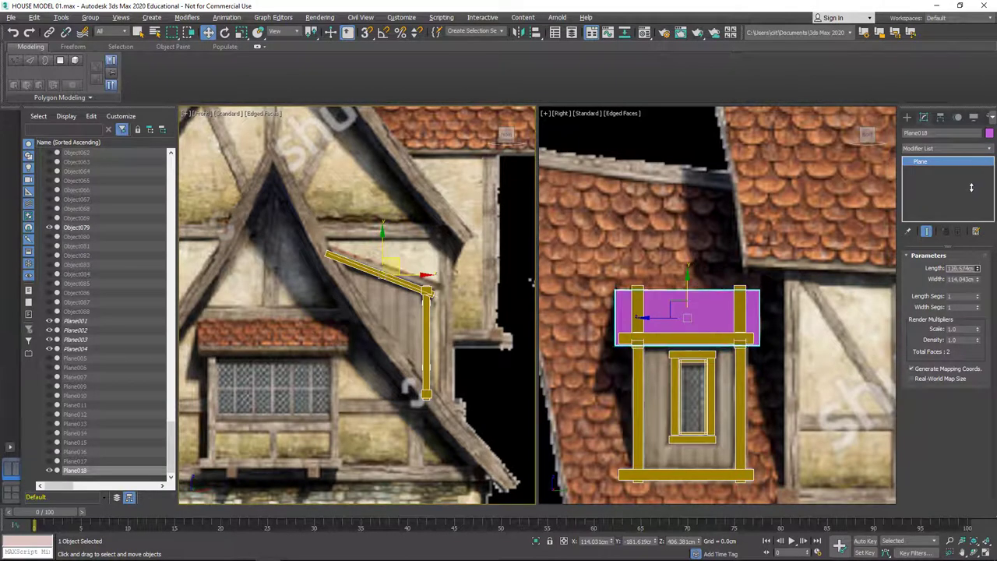
{"action": "left_click_drag", "start_coordinate": [411, 272], "coordinate": [392, 258]}
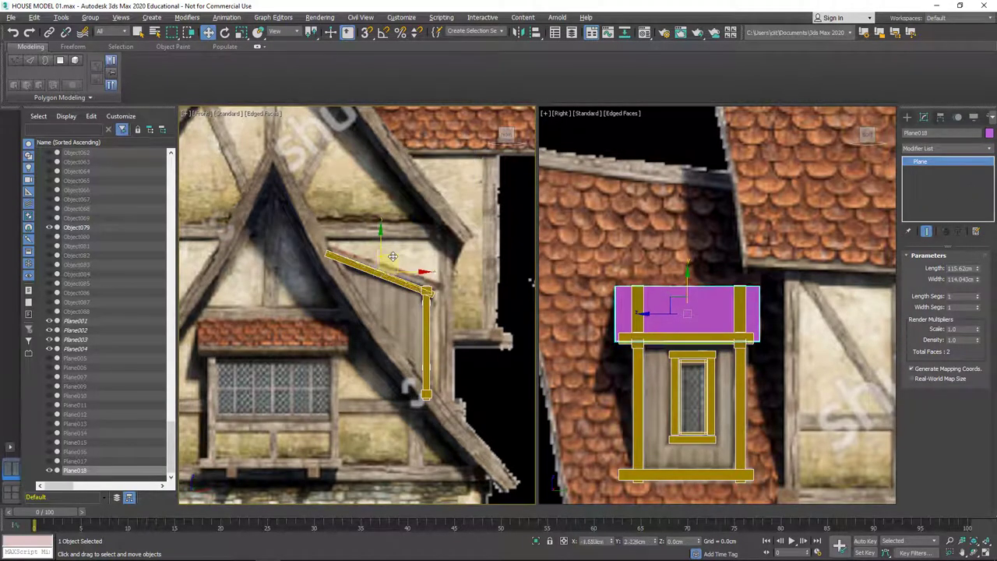
{"action": "key", "text": "e"}
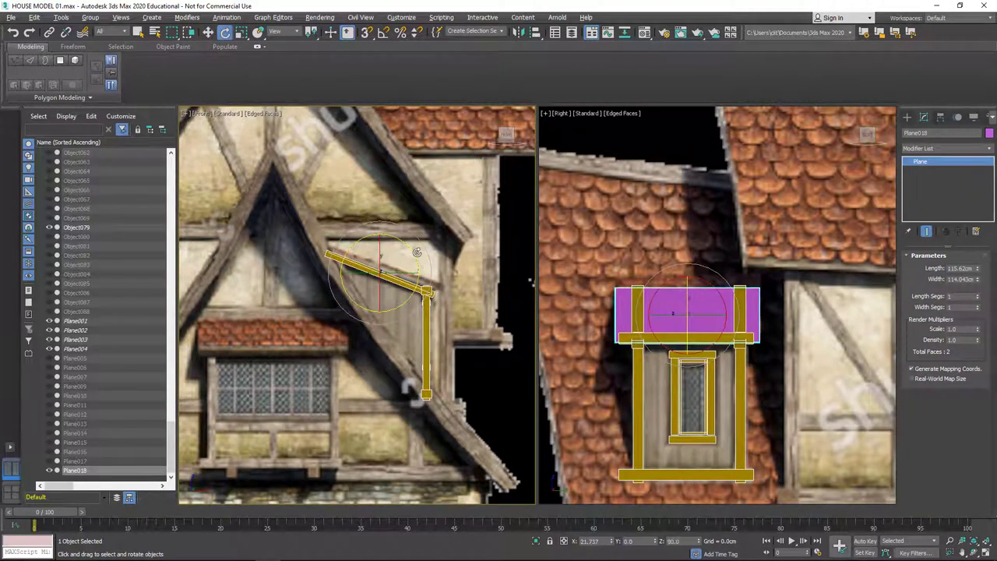
{"action": "key", "text": "w"}
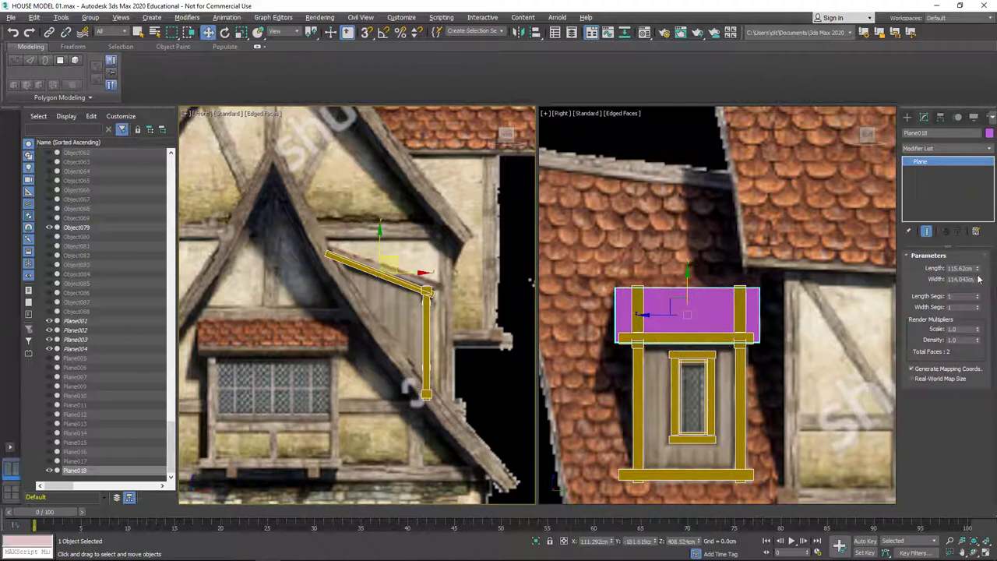
Add a Shell modifier to the roof plane with a 7 cm outer amount
{"action": "left_click", "coordinate": [947, 148]}
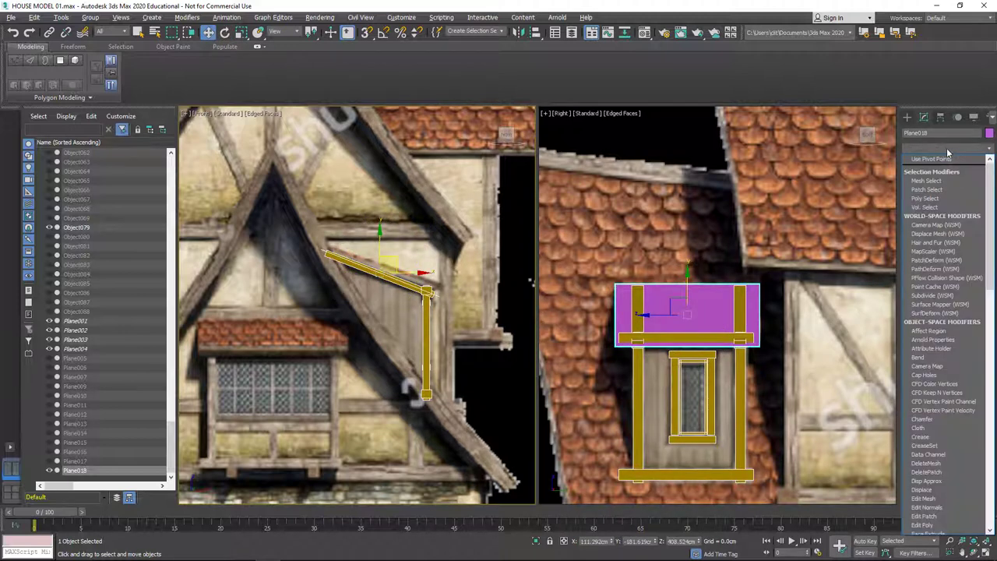
{"action": "type", "text": "shell"}
{"action": "key", "text": "Return"}
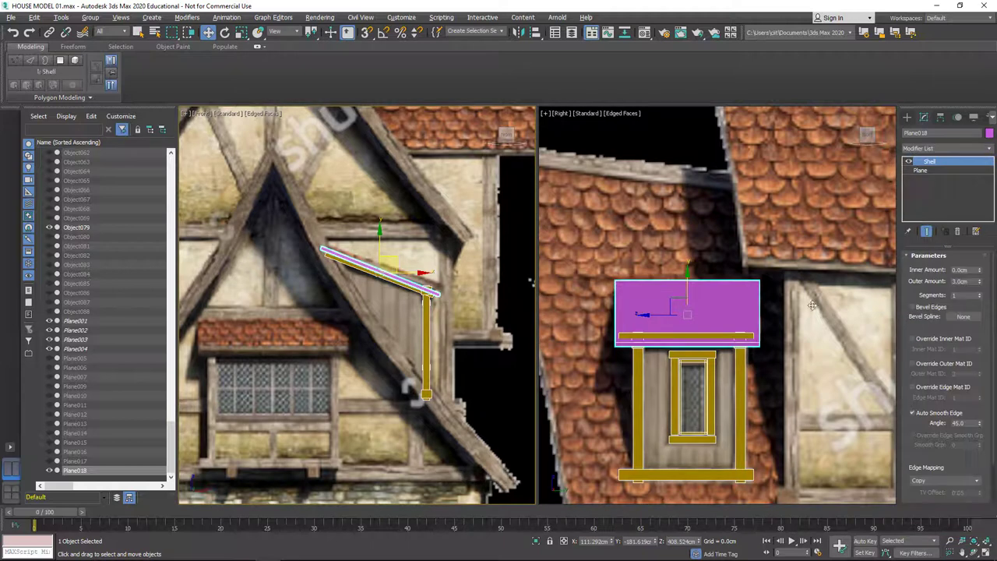
{"action": "type", "text": "5"}
{"action": "key", "text": "Return"}
{"action": "left_click_drag", "start_coordinate": [394, 256], "coordinate": [393, 254]}
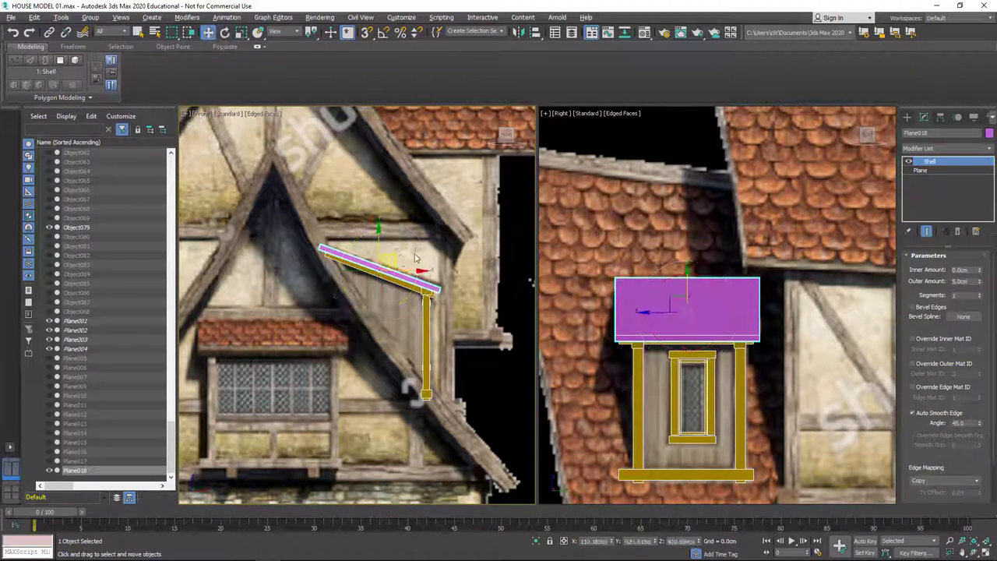
Lengthen the roof plane to about 142 cm and raise it slightly
{"action": "left_click", "coordinate": [920, 169]}
{"action": "left_click_drag", "start_coordinate": [978, 269], "coordinate": [978, 266]}
{"action": "left_click_drag", "start_coordinate": [404, 259], "coordinate": [394, 252]}
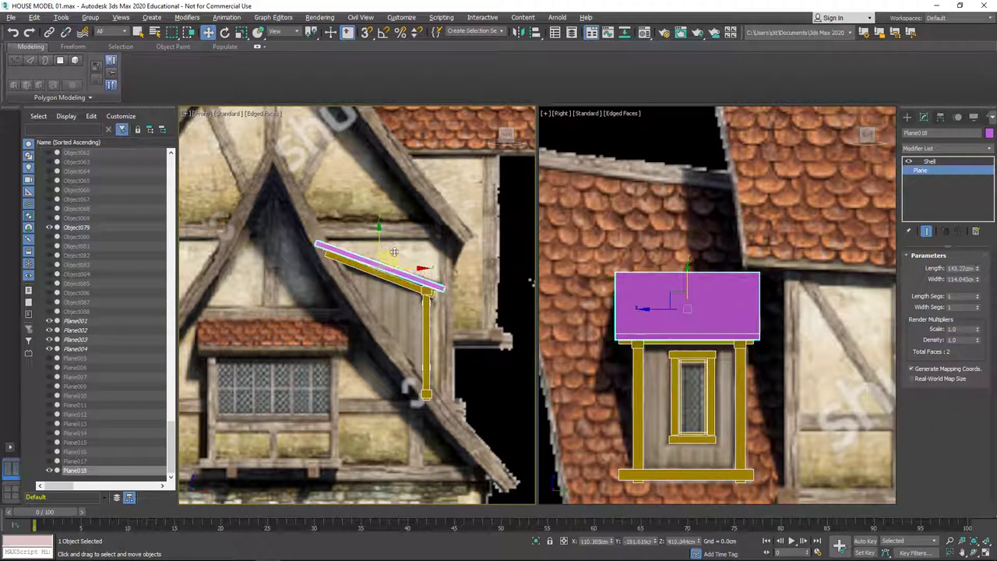
{"action": "left_click", "coordinate": [930, 162]}
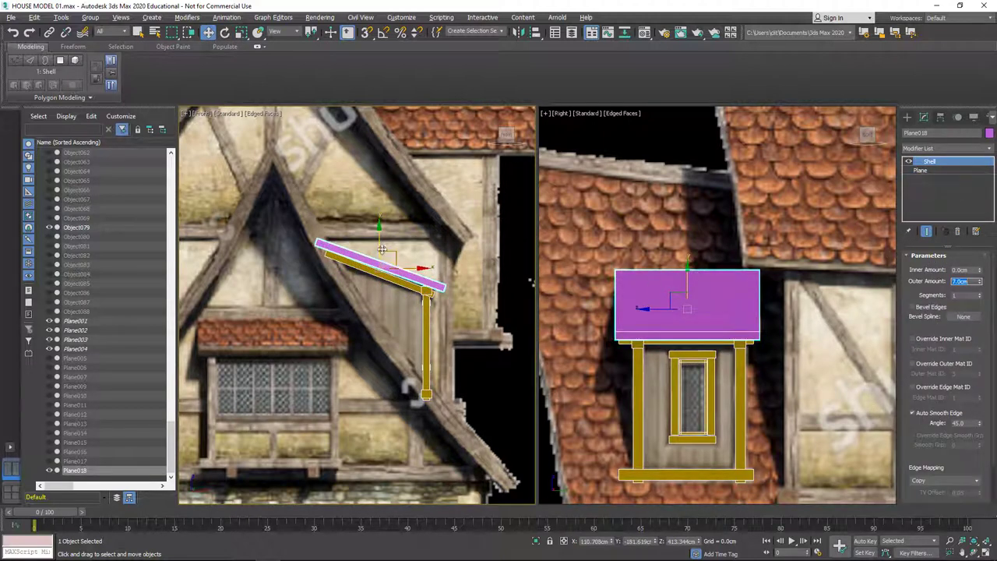
Widen the roof plane and apply the yellow material to it
{"action": "left_click", "coordinate": [475, 252]}
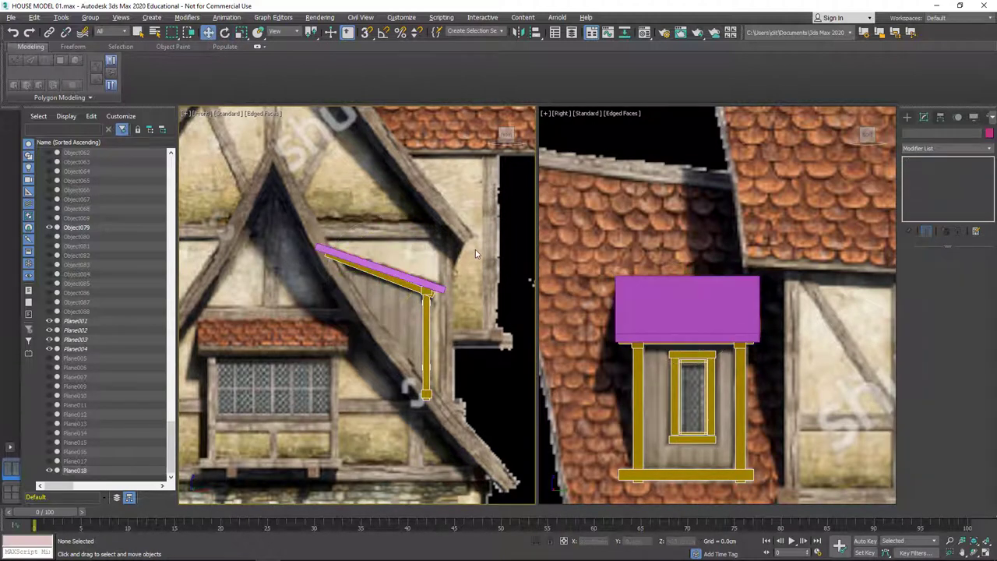
{"action": "left_click", "coordinate": [690, 291]}
{"action": "left_click", "coordinate": [921, 169]}
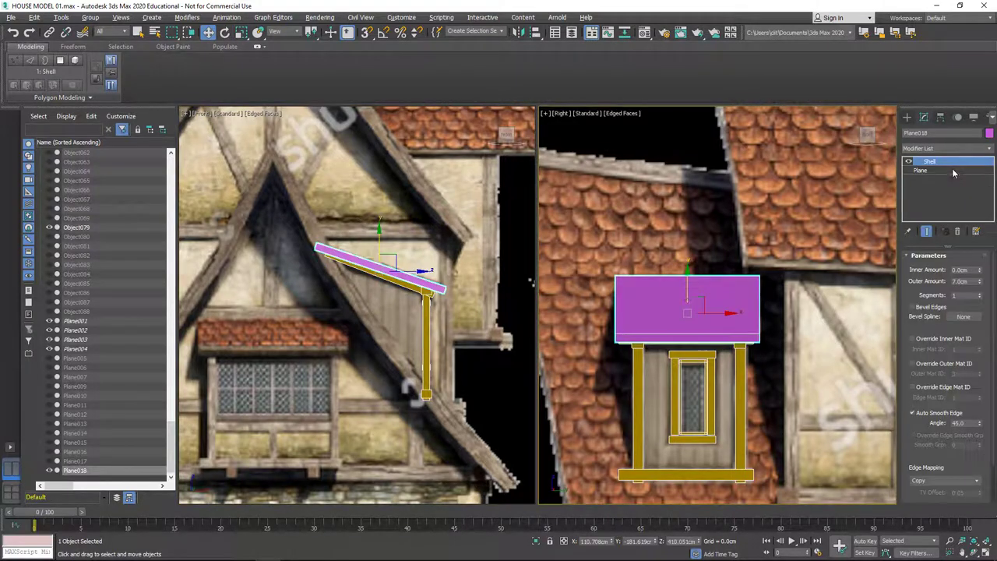
{"action": "left_click_drag", "start_coordinate": [978, 279], "coordinate": [979, 278]}
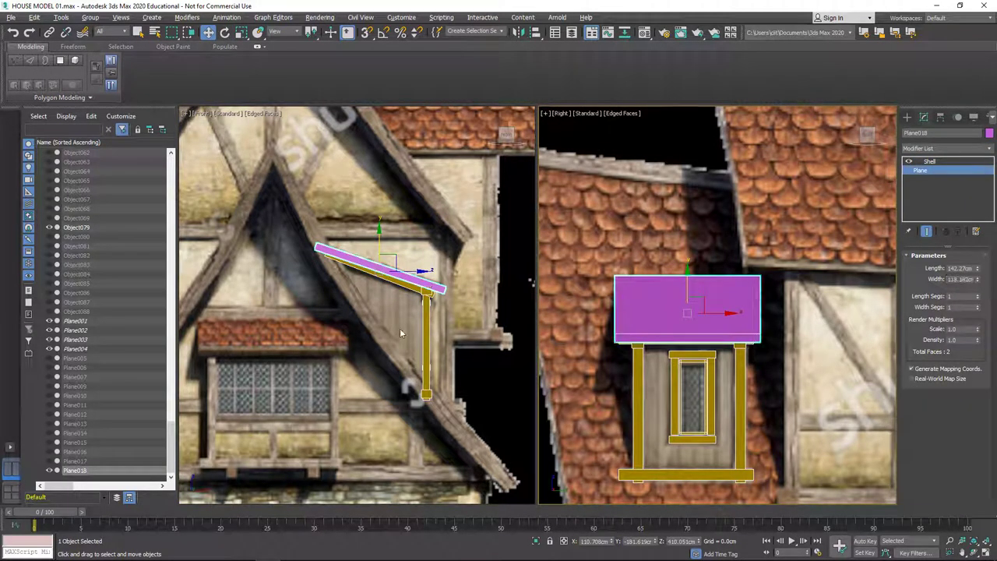
{"action": "left_click", "coordinate": [401, 272]}
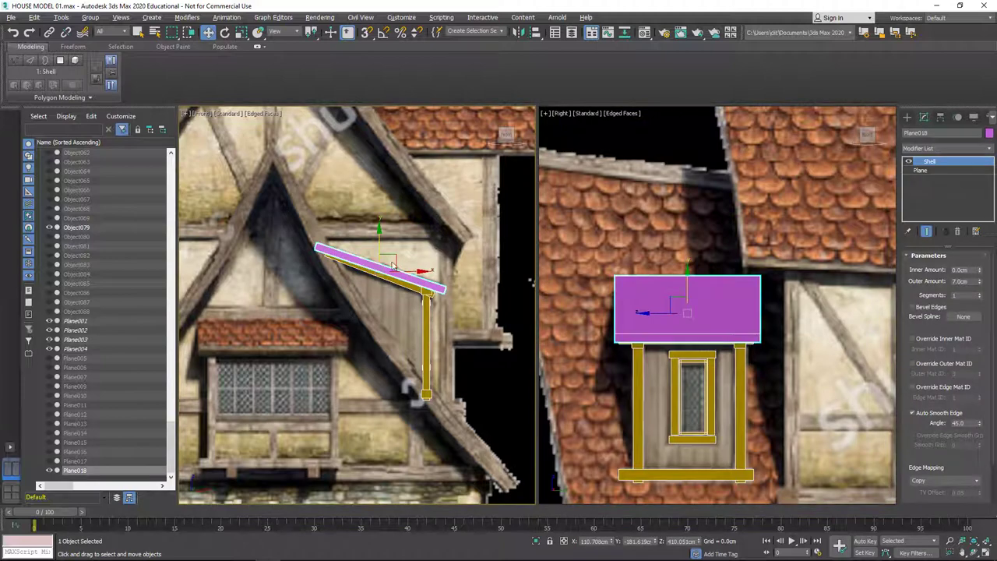
{"action": "key", "text": "m"}
{"action": "mouse_move", "coordinate": [156, 60]}
{"action": "left_mouse_down"}
{"action": "mouse_move", "coordinate": [407, 267]}
{"action": "mouse_move", "coordinate": [421, 304]}
{"action": "left_mouse_up"}
{"action": "key", "text": "m"}
Clone the roof plane as Plane019 with a snapped -90° rotation and move it over the dormer front
{"action": "key", "text": "e"}
{"action": "left_click", "coordinate": [512, 330]}
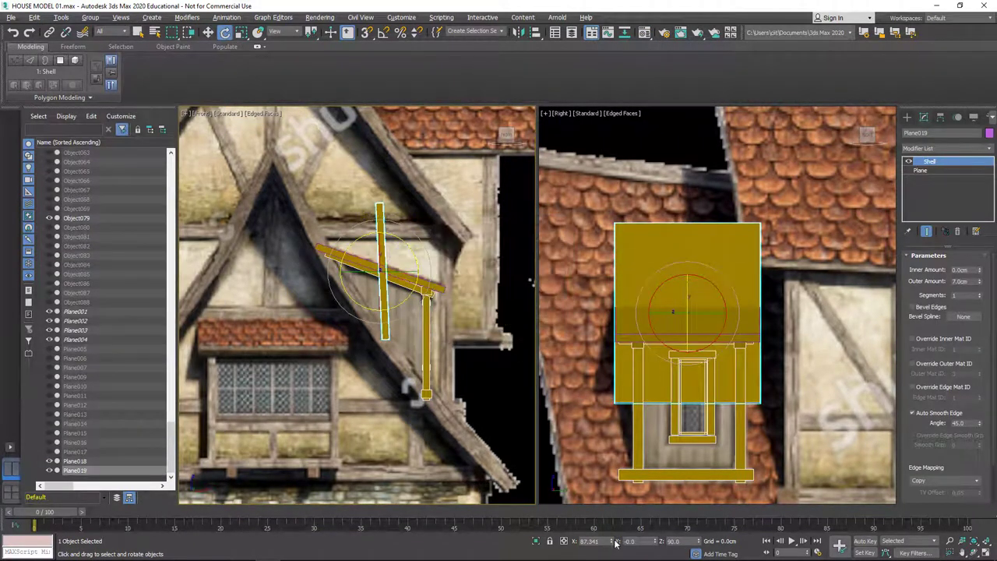
{"action": "key", "text": "a"}
{"action": "left_click_drag", "start_coordinate": [401, 242], "coordinate": [432, 274]}
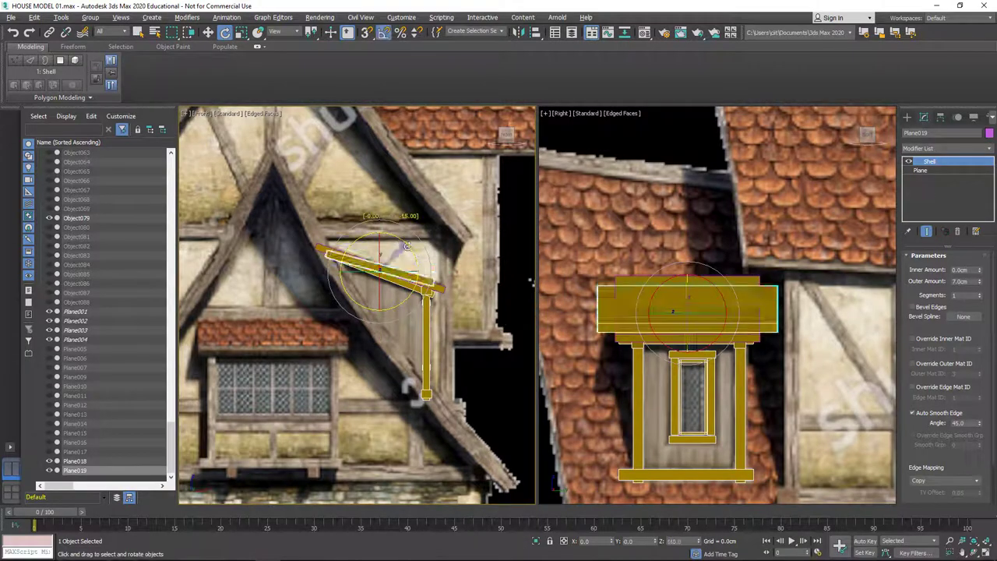
{"action": "key", "text": "w"}
{"action": "left_click_drag", "start_coordinate": [674, 307], "coordinate": [646, 397]}
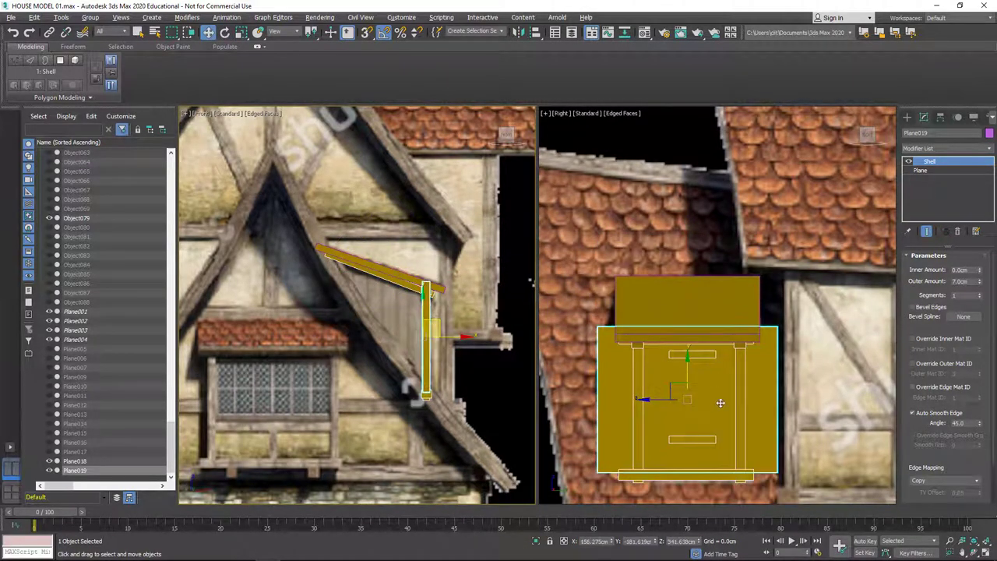
{"action": "key", "text": "alt+w"}
{"action": "key", "text": "z"}
{"action": "key", "text": "alt+w"}
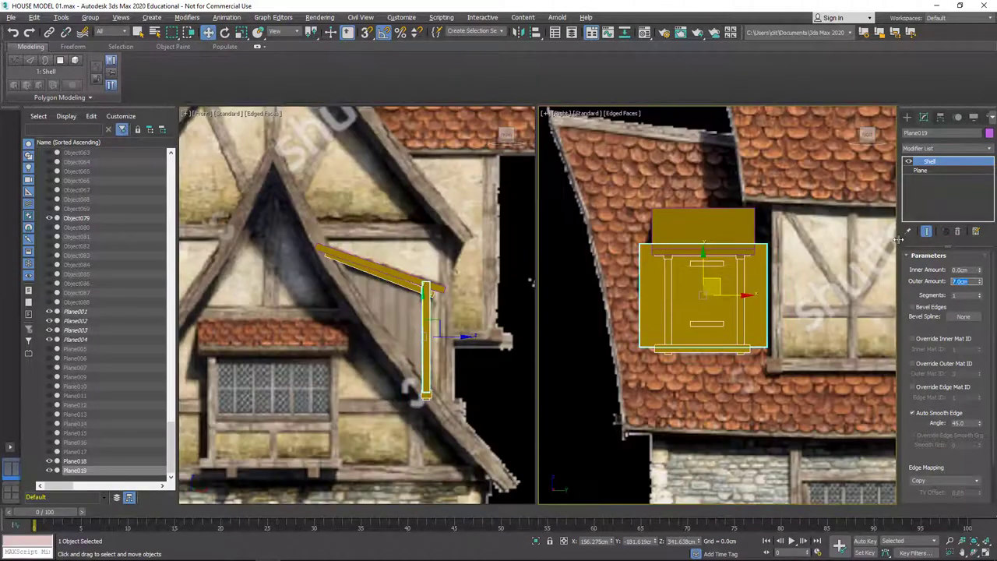
{"action": "left_click", "coordinate": [458, 240]}
{"action": "key", "text": "alt+w"}
Move Plane019 left so it sits in front of the dormer posts
{"action": "key", "text": "F3"}
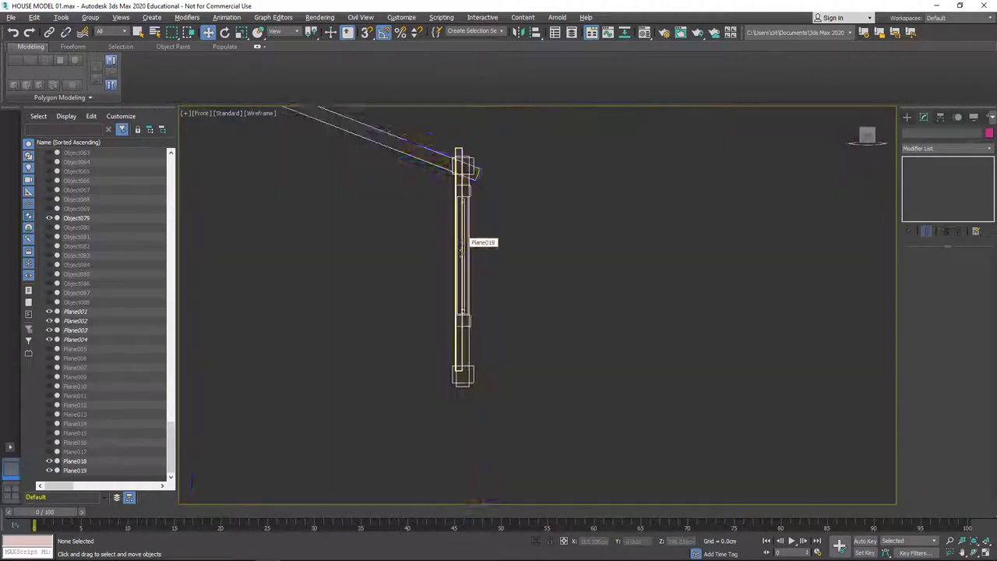
{"action": "scroll", "coordinate": [461, 246], "scroll_direction": "up", "scroll_amount": 3}
{"action": "left_click", "coordinate": [459, 257]}
{"action": "mouse_move", "coordinate": [456, 260]}
{"action": "left_mouse_down"}
{"action": "mouse_move", "coordinate": [442, 250]}
{"action": "mouse_move", "coordinate": [465, 254]}
{"action": "left_mouse_up"}
{"action": "left_click", "coordinate": [459, 251]}
{"action": "left_click", "coordinate": [450, 263]}
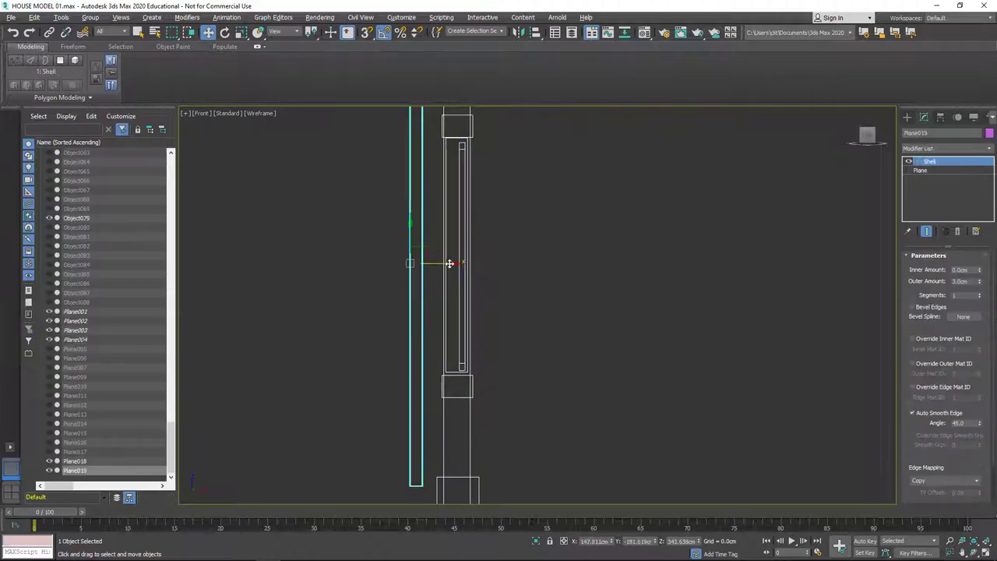
{"action": "key", "text": "alt+w"}
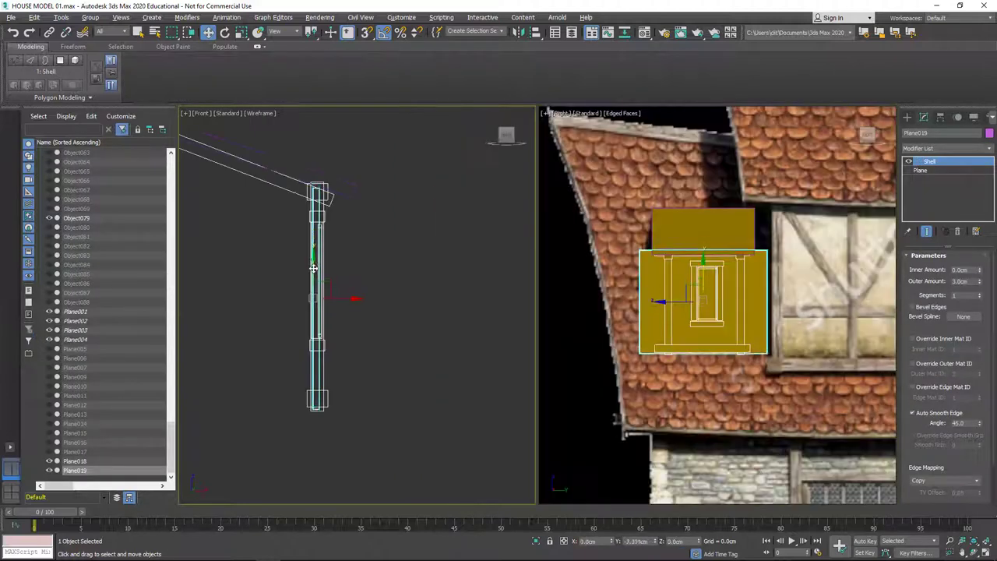
{"action": "key", "text": "alt+w"}
Resize Plane019 to about 109.5 by 84 cm to fit between the posts
{"action": "left_click", "coordinate": [920, 170]}
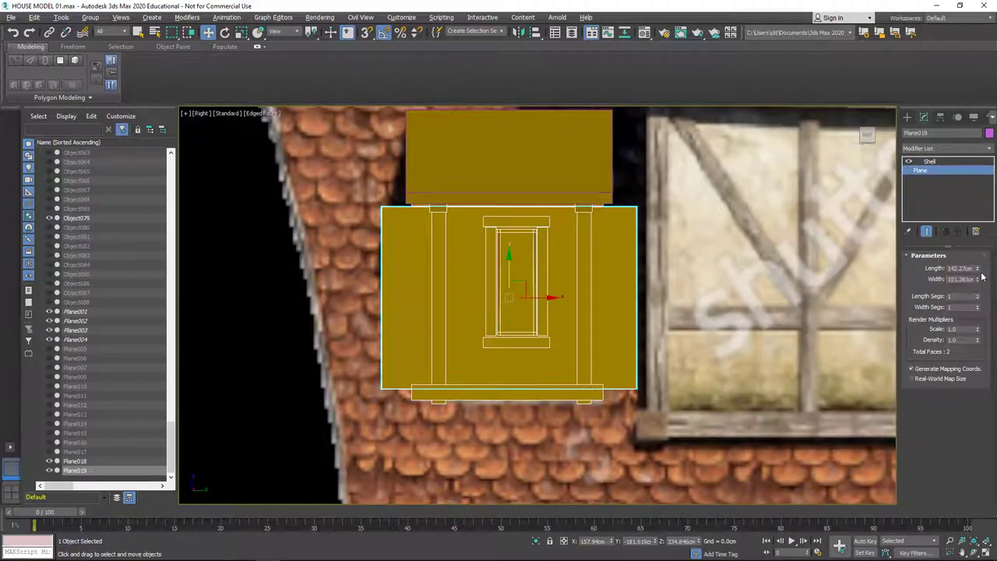
{"action": "left_click_drag", "start_coordinate": [978, 278], "coordinate": [978, 268]}
{"action": "key", "text": "e"}
{"action": "left_click_drag", "start_coordinate": [514, 257], "coordinate": [510, 241]}
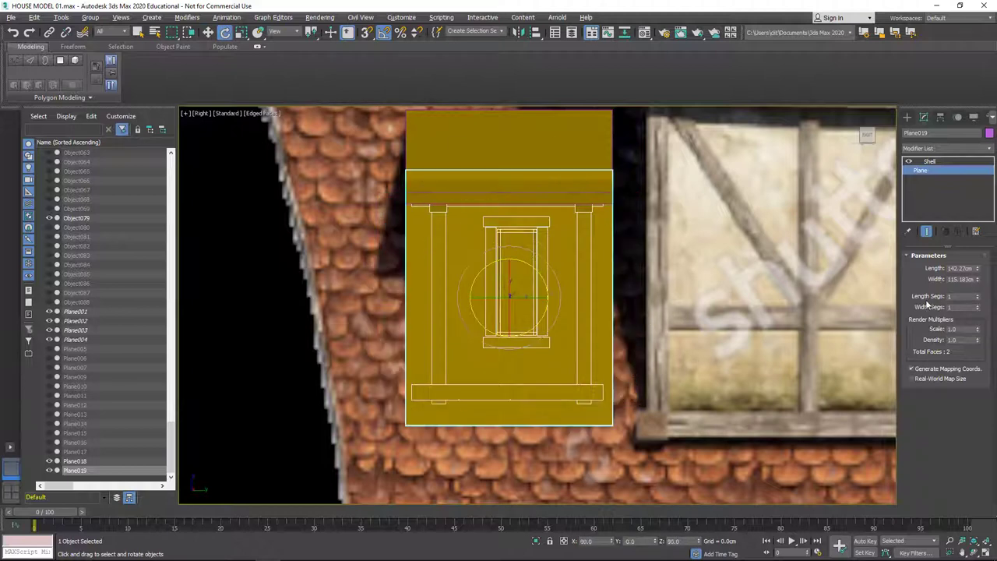
{"action": "mouse_move", "coordinate": [978, 279]}
{"action": "left_mouse_down"}
{"action": "mouse_move", "coordinate": [978, 293]}
{"action": "mouse_move", "coordinate": [978, 281]}
{"action": "left_mouse_up"}
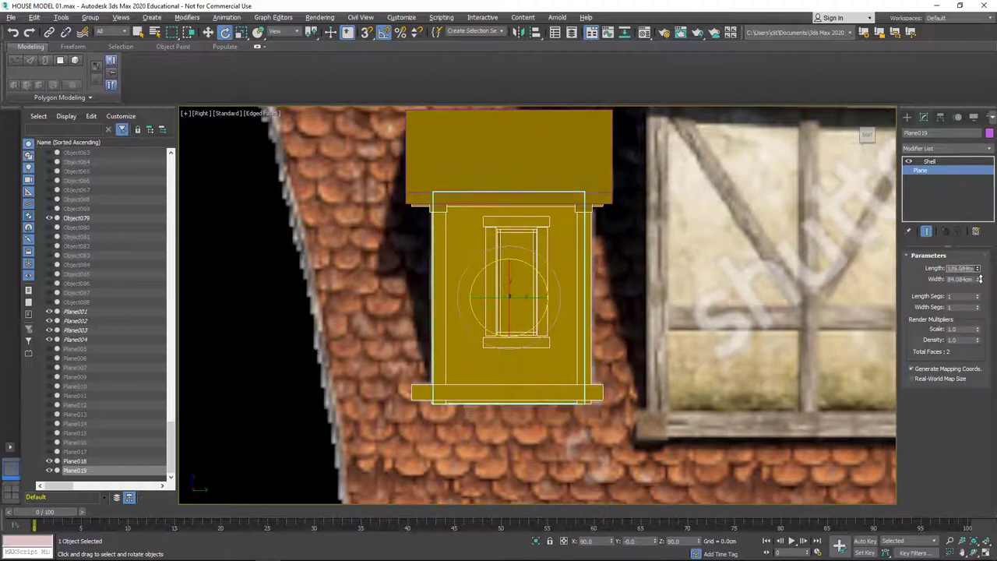
{"action": "key", "text": "w"}
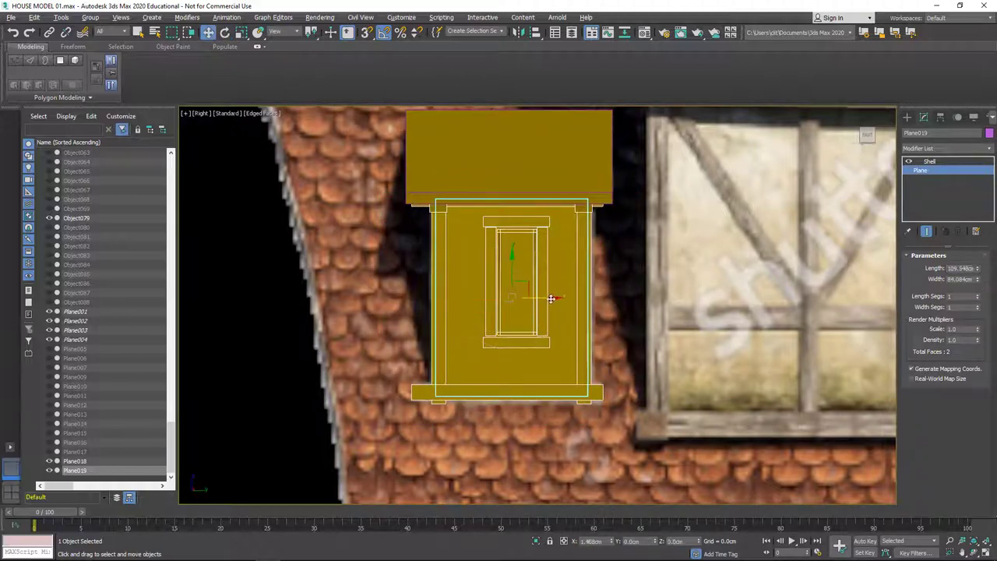
{"action": "key", "text": "alt+w"}
{"action": "right_click", "coordinate": [479, 285]}
{"action": "key", "text": "alt+w"}
{"action": "key", "text": "alt+w"}
{"action": "key", "text": "alt+w"}
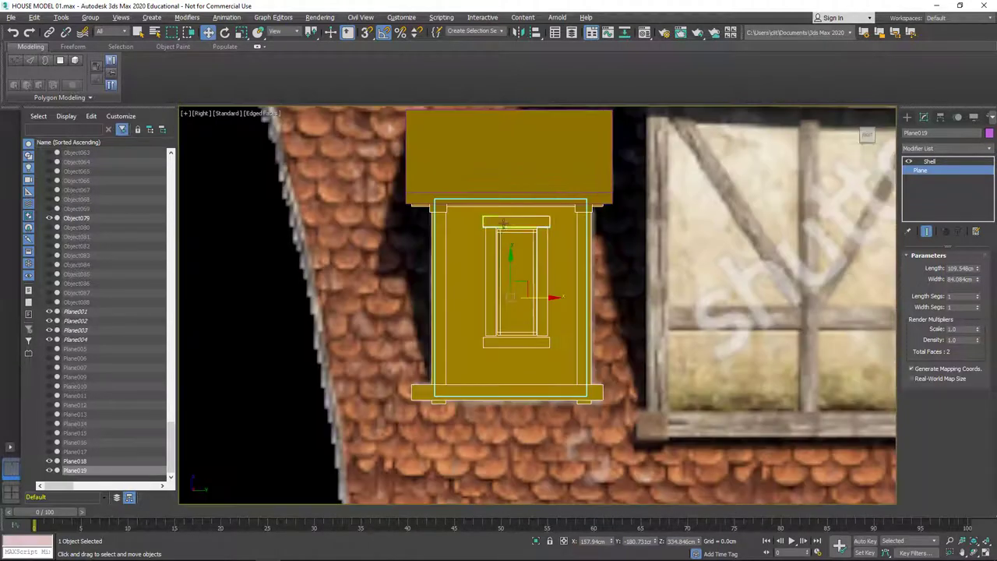
{"action": "scroll", "coordinate": [550, 321], "scroll_direction": "up", "scroll_amount": 4}
{"action": "left_click", "coordinate": [473, 395]}
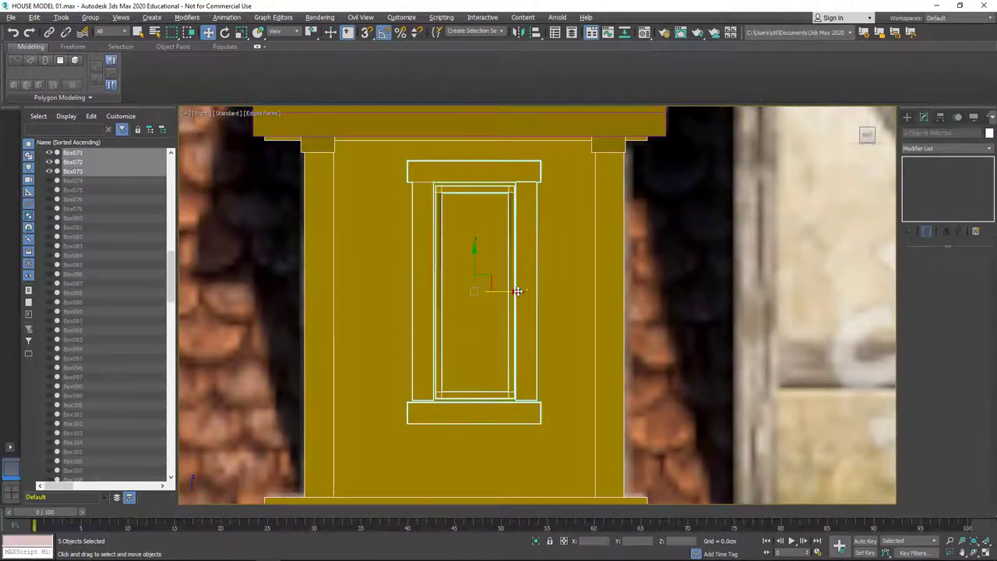
Shift the window frame boxes slightly left and add Edit Poly to the front panel
{"action": "left_click_drag", "start_coordinate": [518, 290], "coordinate": [506, 290]}
{"action": "left_click", "coordinate": [569, 274]}
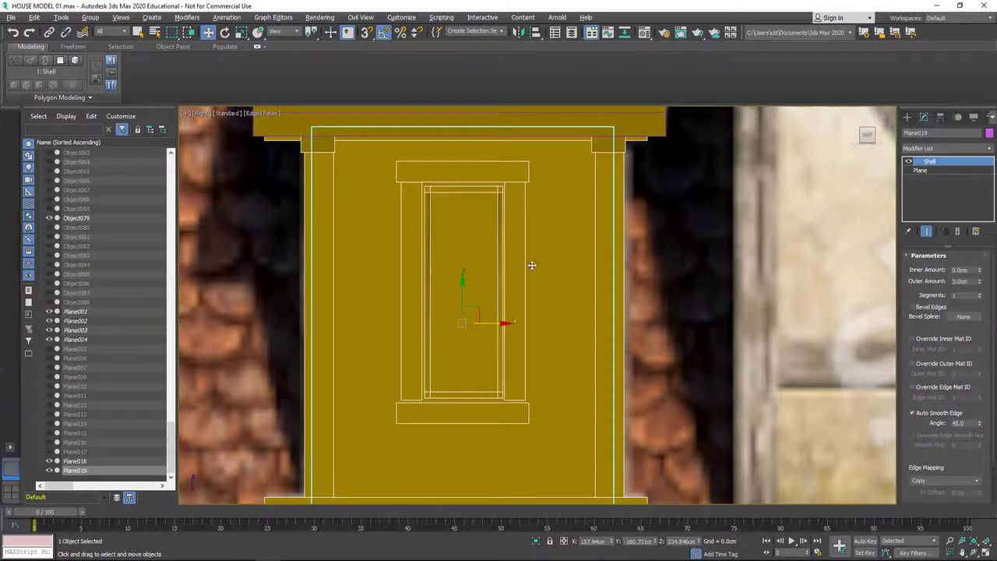
{"action": "left_click", "coordinate": [919, 170]}
{"action": "left_click", "coordinate": [931, 147]}
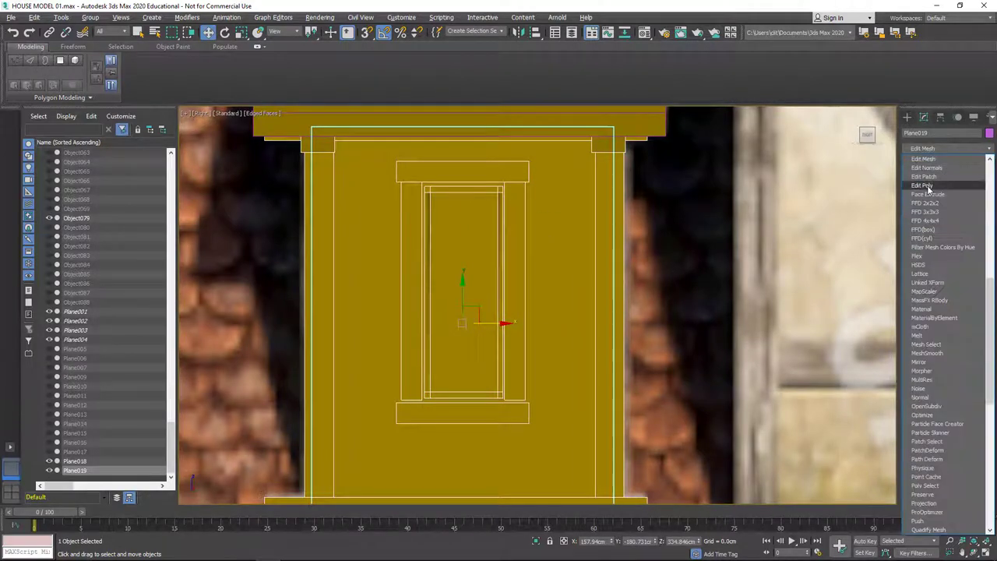
{"action": "left_click", "coordinate": [933, 336]}
Connect the two vertical panel edges with new edges slid to -15
{"action": "left_click", "coordinate": [931, 338]}
{"action": "scroll", "coordinate": [325, 204], "scroll_direction": "down", "scroll_amount": 3}
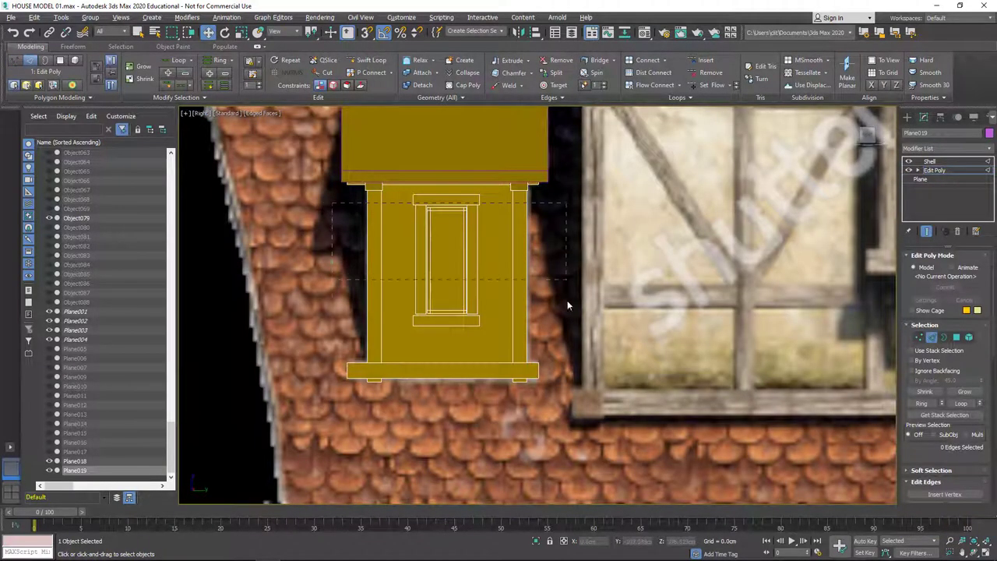
{"action": "left_click_drag", "start_coordinate": [567, 306], "coordinate": [517, 267]}
{"action": "right_click", "coordinate": [516, 267]}
{"action": "left_click", "coordinate": [448, 305]}
{"action": "key", "text": "F3"}
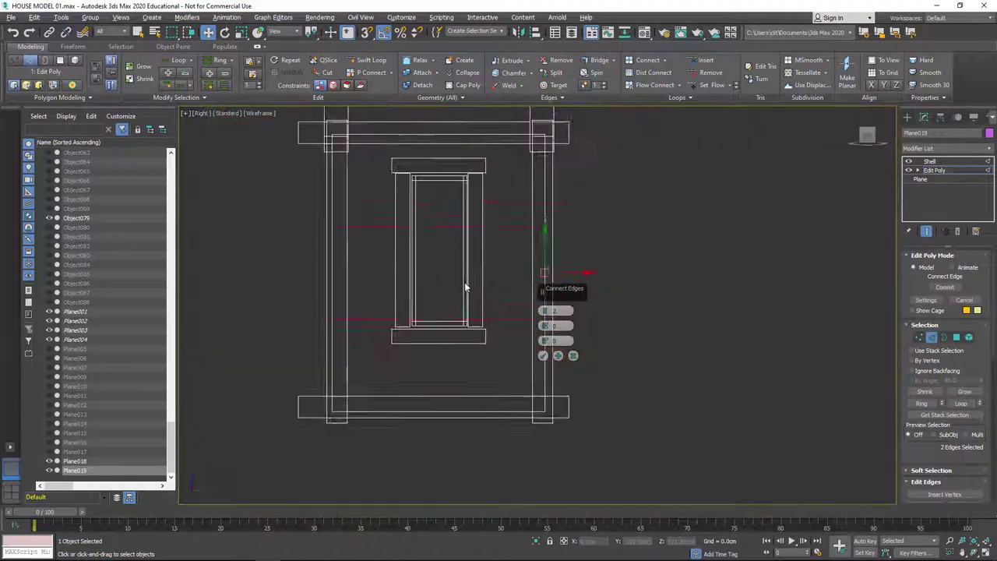
{"action": "left_click_drag", "start_coordinate": [544, 340], "coordinate": [550, 307]}
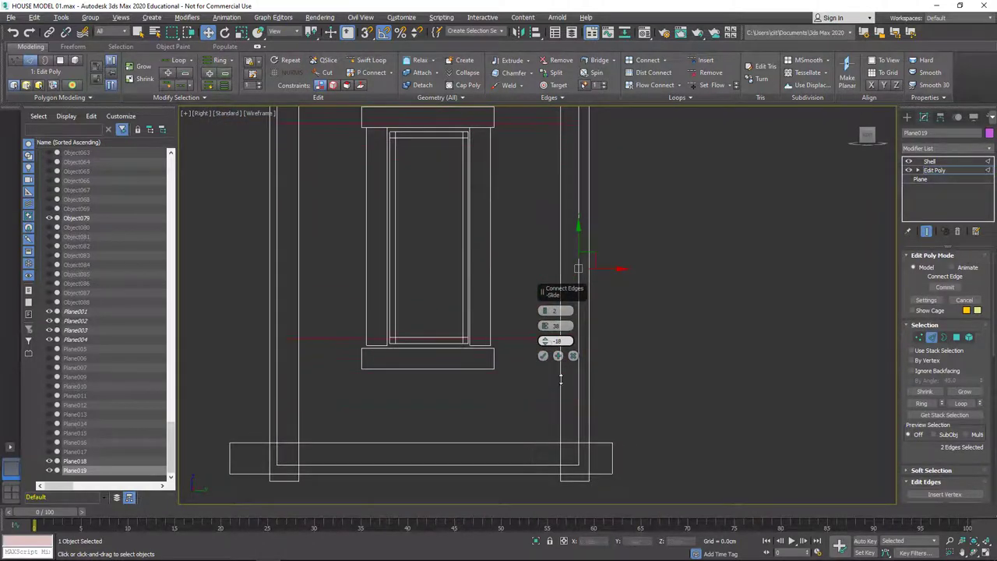
{"action": "left_click_drag", "start_coordinate": [563, 375], "coordinate": [542, 312]}
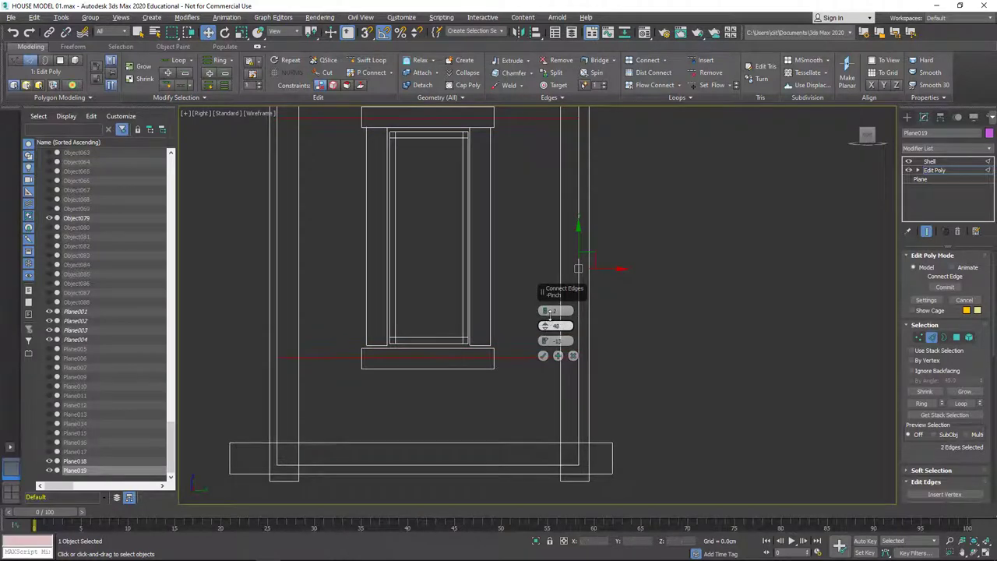
{"action": "scroll", "coordinate": [538, 335], "scroll_direction": "down", "scroll_amount": 1}
{"action": "left_click", "coordinate": [543, 355]}
Connect edges again to add vertical edge loops around the window
{"action": "scroll", "coordinate": [335, 342], "scroll_direction": "down", "scroll_amount": 2}
{"action": "right_click", "coordinate": [556, 289]}
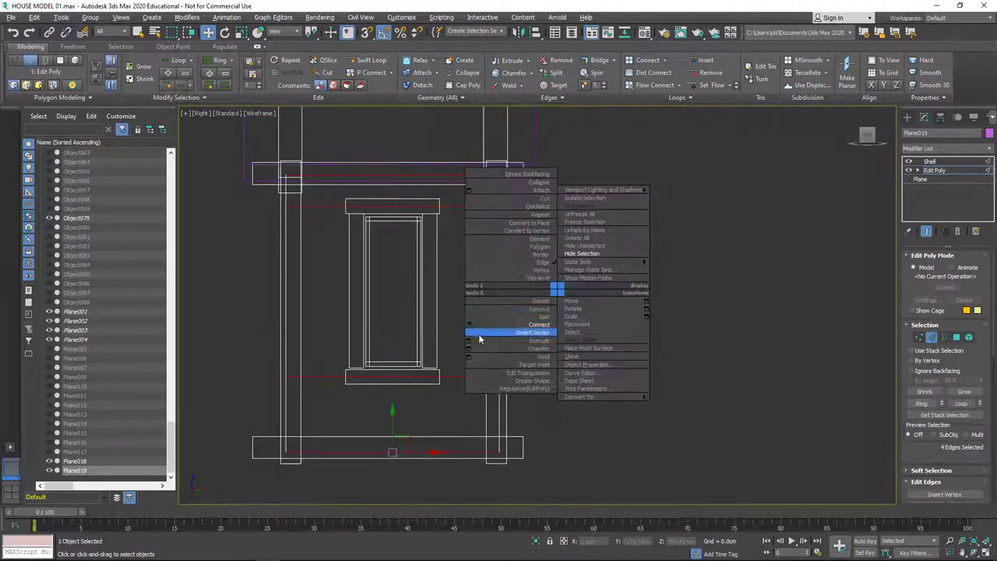
{"action": "left_click", "coordinate": [468, 324]}
{"action": "left_click", "coordinate": [543, 355]}
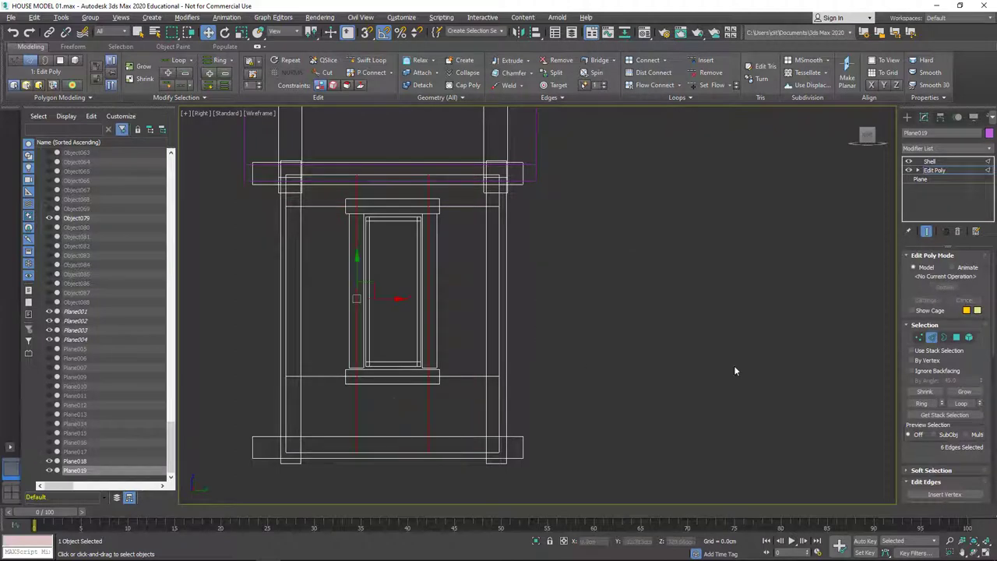
Scale the vertical edge vertices slightly inward to fit the window
{"action": "key", "text": "1"}
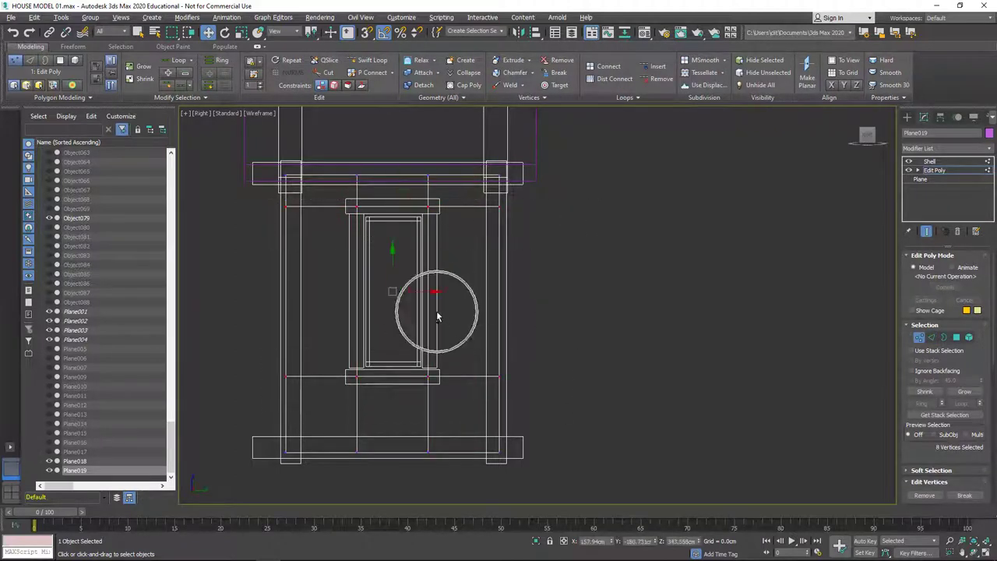
{"action": "scroll", "coordinate": [402, 260], "scroll_direction": "up", "scroll_amount": 2}
{"action": "key", "text": "r"}
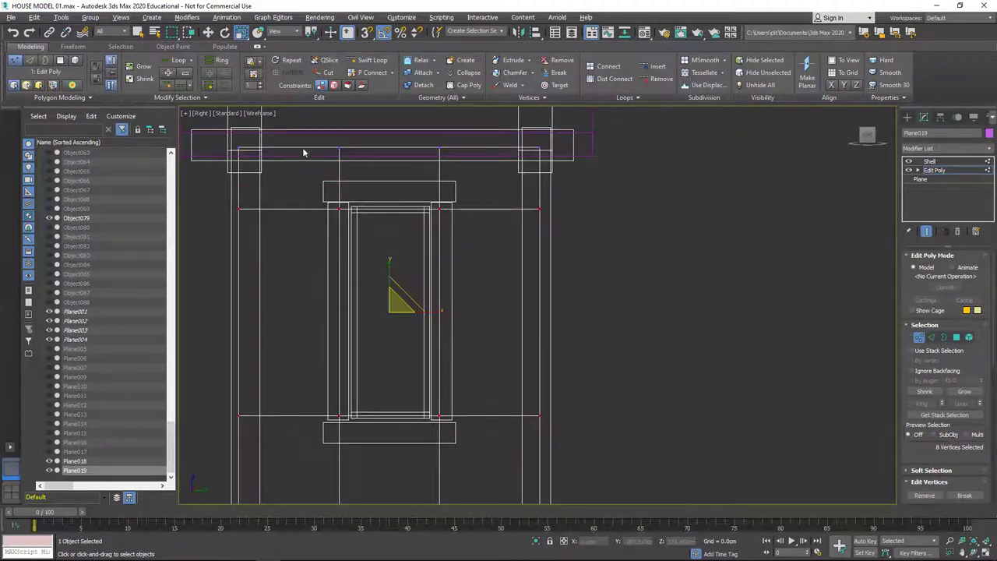
{"action": "scroll", "coordinate": [311, 172], "scroll_direction": "up", "scroll_amount": 1}
{"action": "scroll", "coordinate": [343, 233], "scroll_direction": "up", "scroll_amount": 2}
{"action": "scroll", "coordinate": [351, 265], "scroll_direction": "up", "scroll_amount": 2}
{"action": "scroll", "coordinate": [357, 271], "scroll_direction": "up", "scroll_amount": 1}
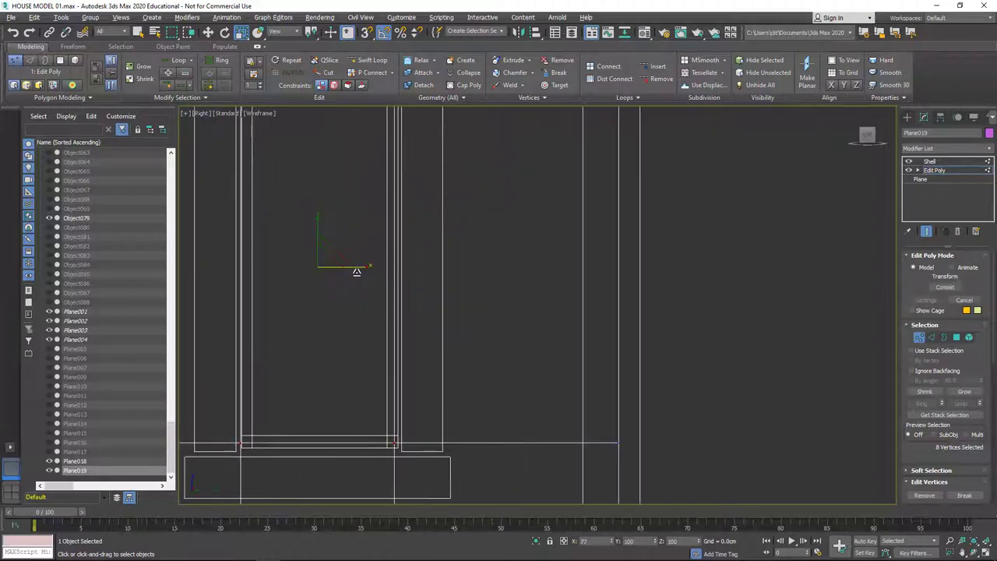
{"action": "left_click_drag", "start_coordinate": [356, 271], "coordinate": [356, 265]}
{"action": "key", "text": "w"}
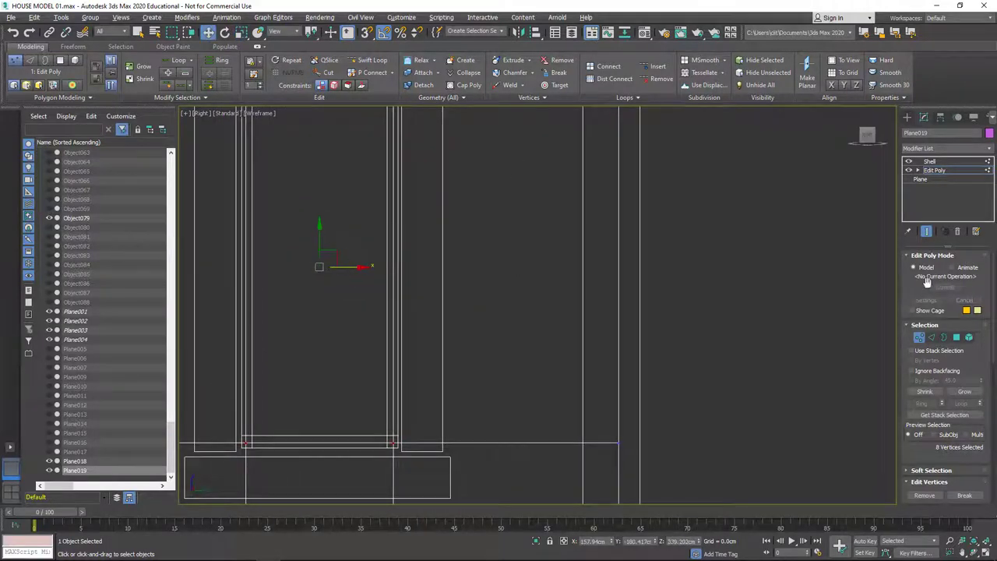
Delete the panel polygon covering the window
{"action": "key", "text": "4"}
{"action": "scroll", "coordinate": [350, 221], "scroll_direction": "down", "scroll_amount": 3}
{"action": "key", "text": "F3"}
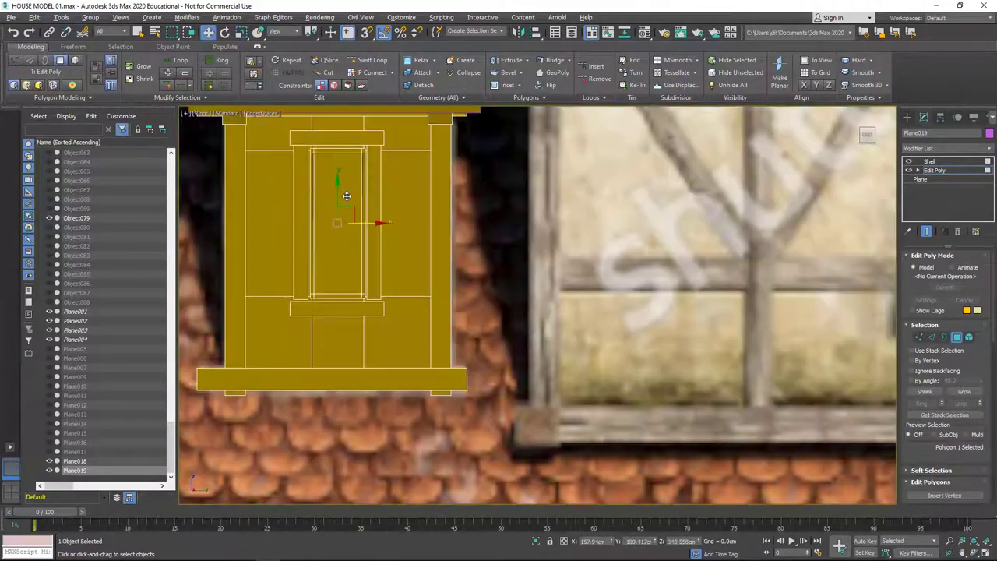
{"action": "left_click", "coordinate": [953, 169]}
Reselect the front panel Plane019 and view the dormer from the front
{"action": "left_click", "coordinate": [930, 162]}
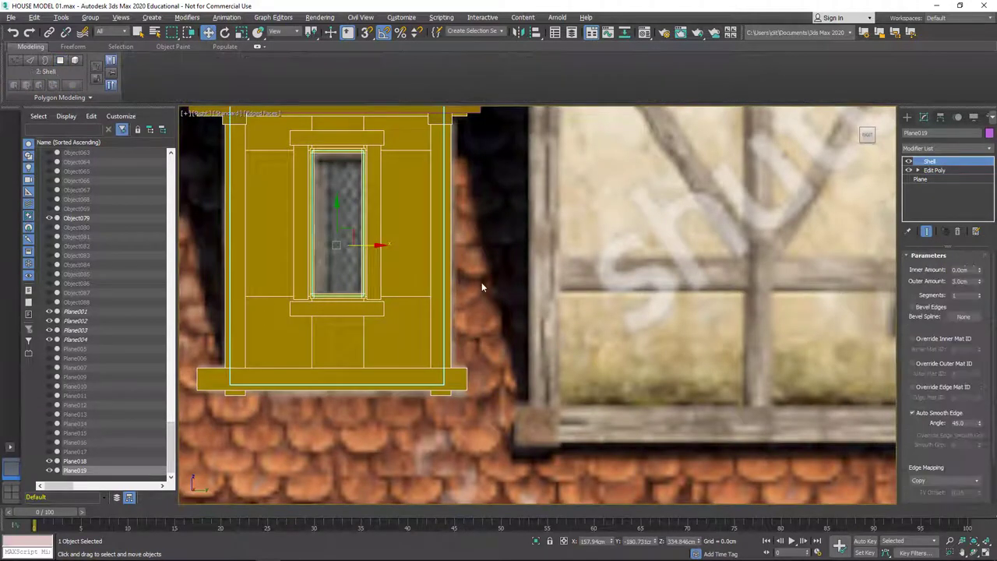
{"action": "left_click", "coordinate": [480, 285]}
{"action": "scroll", "coordinate": [378, 278], "scroll_direction": "down", "scroll_amount": 4}
{"action": "middle_click_drag", "start_coordinate": [379, 278], "coordinate": [377, 376]}
{"action": "left_click", "coordinate": [377, 377]}
{"action": "key", "text": "alt+w"}
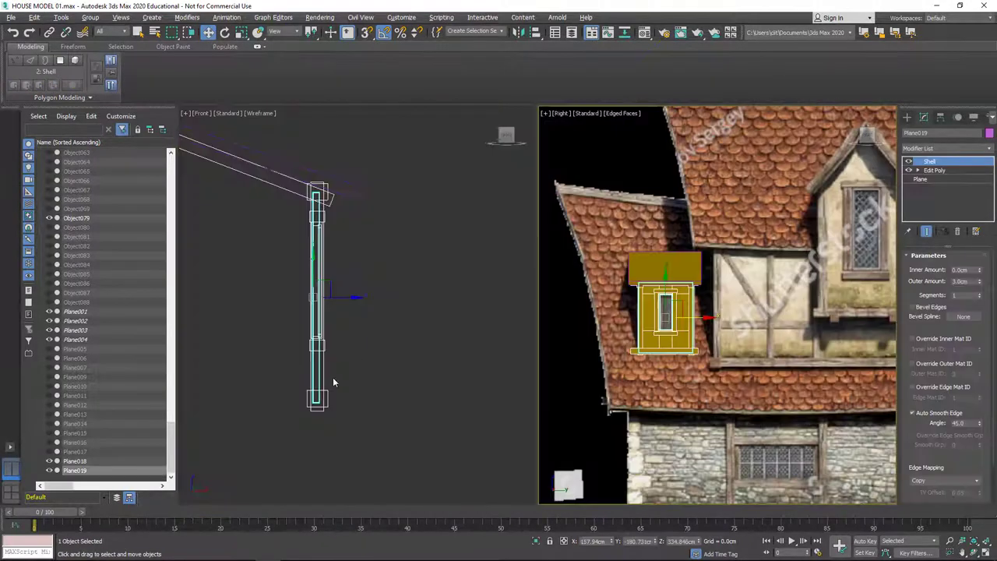
{"action": "scroll", "coordinate": [467, 278], "scroll_direction": "down", "scroll_amount": 2}
Clone the front panel with a 90° rotation as Plane020 and remove its Edit Poly
{"action": "key", "text": "e"}
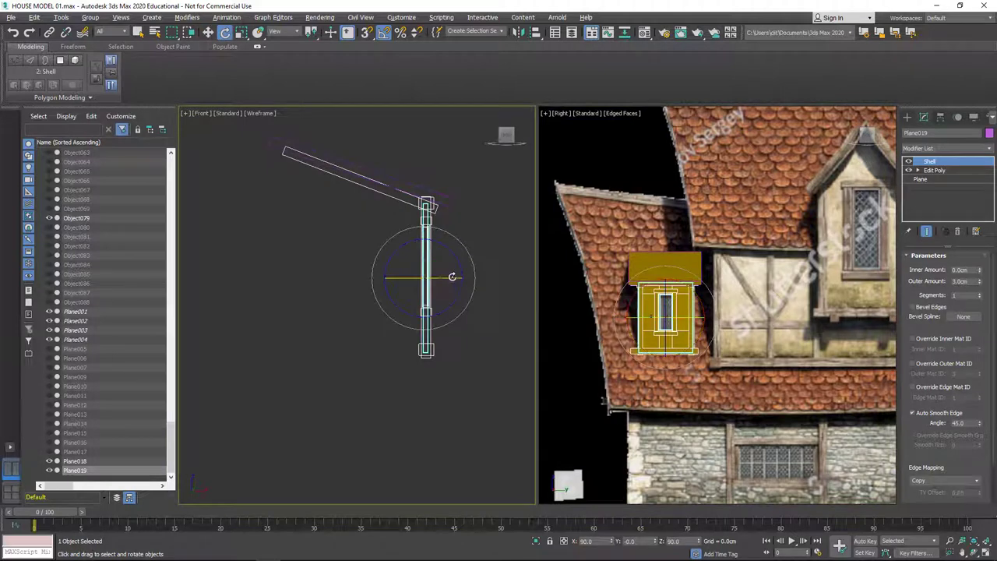
{"action": "left_click_drag", "start_coordinate": [451, 276], "coordinate": [448, 219], "text": "shift"}
{"action": "key", "text": "Return"}
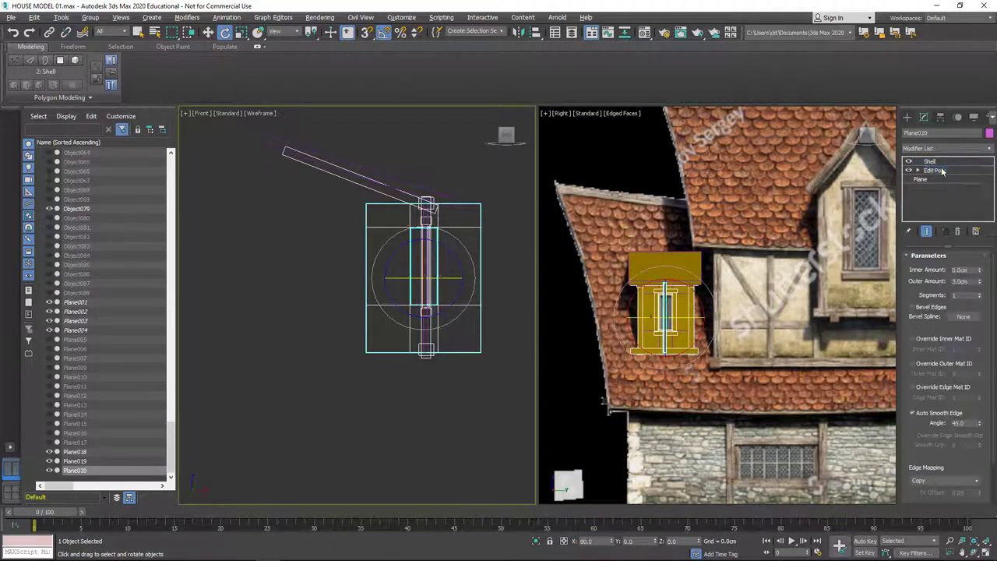
{"action": "right_click", "coordinate": [942, 171]}
{"action": "left_click", "coordinate": [888, 190]}
Slide Plane020 left along the dormer and raise its top vertices to the roof slope
{"action": "key", "text": "w"}
{"action": "key", "text": "F3"}
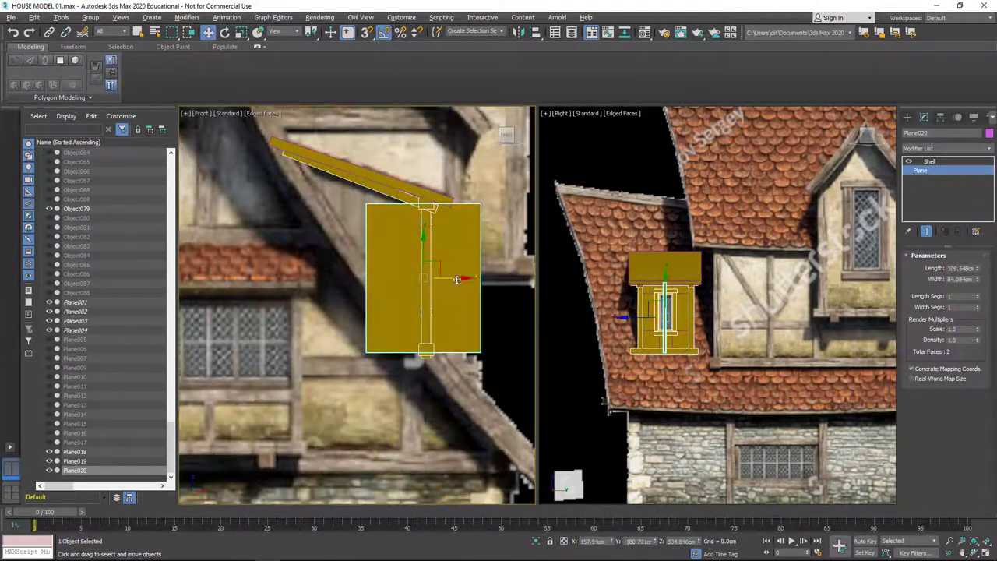
{"action": "left_click_drag", "start_coordinate": [457, 279], "coordinate": [403, 279]}
{"action": "left_click", "coordinate": [946, 147]}
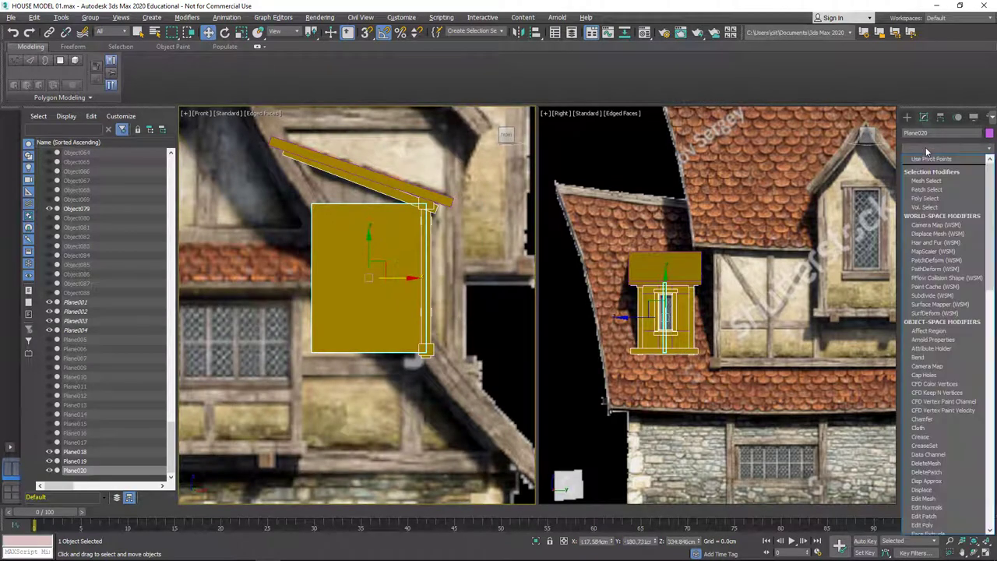
{"action": "left_click", "coordinate": [966, 314]}
{"action": "left_click", "coordinate": [920, 337]}
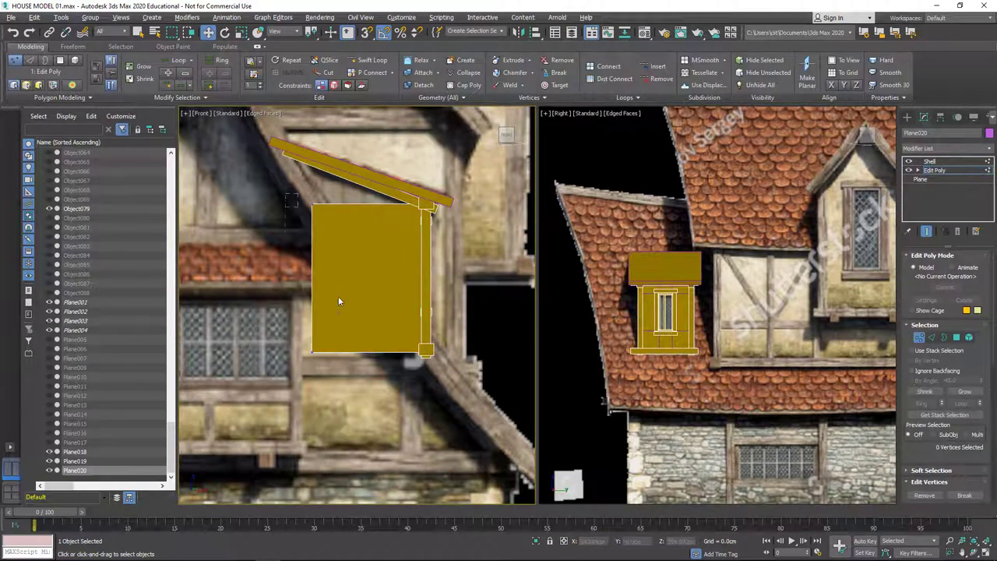
{"action": "mouse_move", "coordinate": [312, 182]}
{"action": "left_mouse_down"}
{"action": "mouse_move", "coordinate": [310, 129]}
{"action": "mouse_move", "coordinate": [327, 372]}
{"action": "left_mouse_up"}
{"action": "left_click_drag", "start_coordinate": [327, 258], "coordinate": [317, 257]}
{"action": "key", "text": "1"}
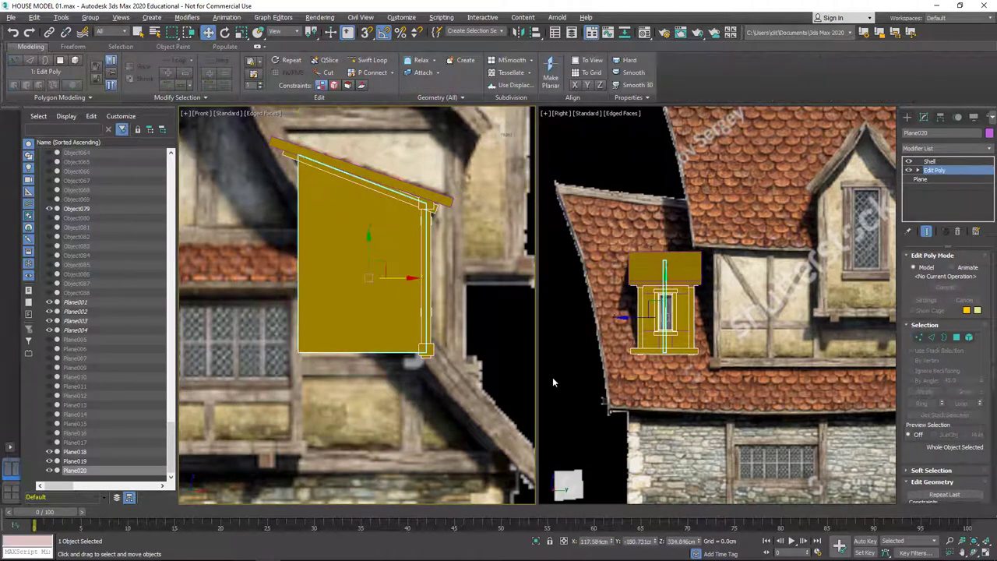
Frame the dormer in the side view and return to the side panel's Shell settings
{"action": "left_click", "coordinate": [681, 315]}
{"action": "key", "text": "z"}
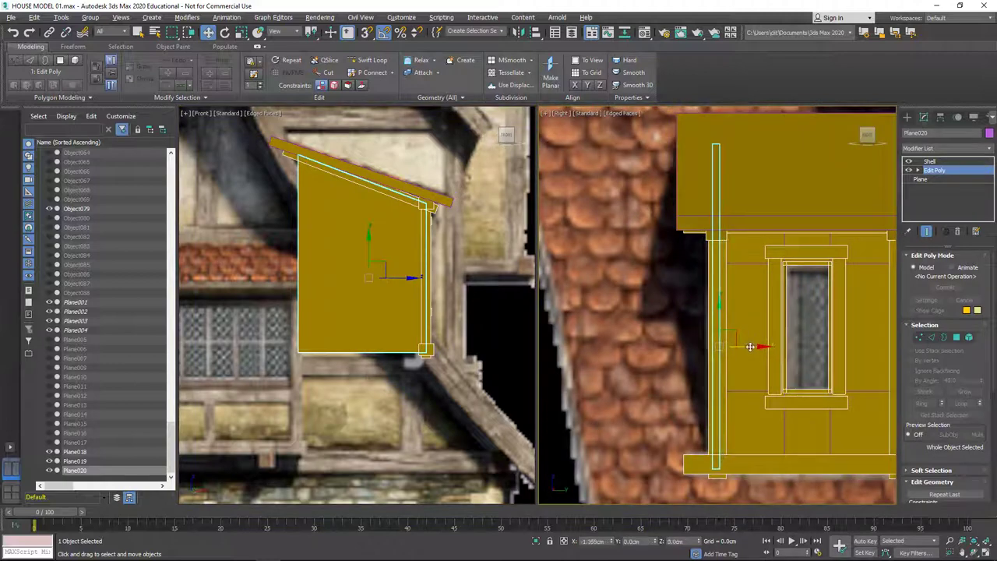
{"action": "scroll", "coordinate": [779, 327], "scroll_direction": "up", "scroll_amount": 2}
{"action": "left_click", "coordinate": [930, 161]}
Copy the side panel as Plane021 and orbit the dormer in perspective to check it
{"action": "right_click", "coordinate": [479, 257]}
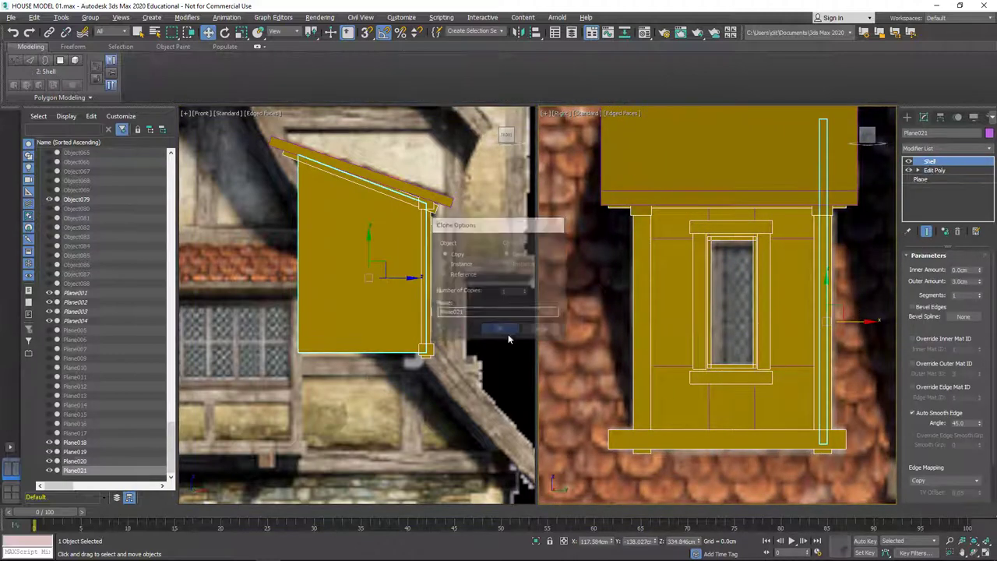
{"action": "left_click", "coordinate": [473, 316]}
{"action": "key", "text": "p"}
{"action": "key", "text": "ctrl+z"}
{"action": "key", "text": "z"}
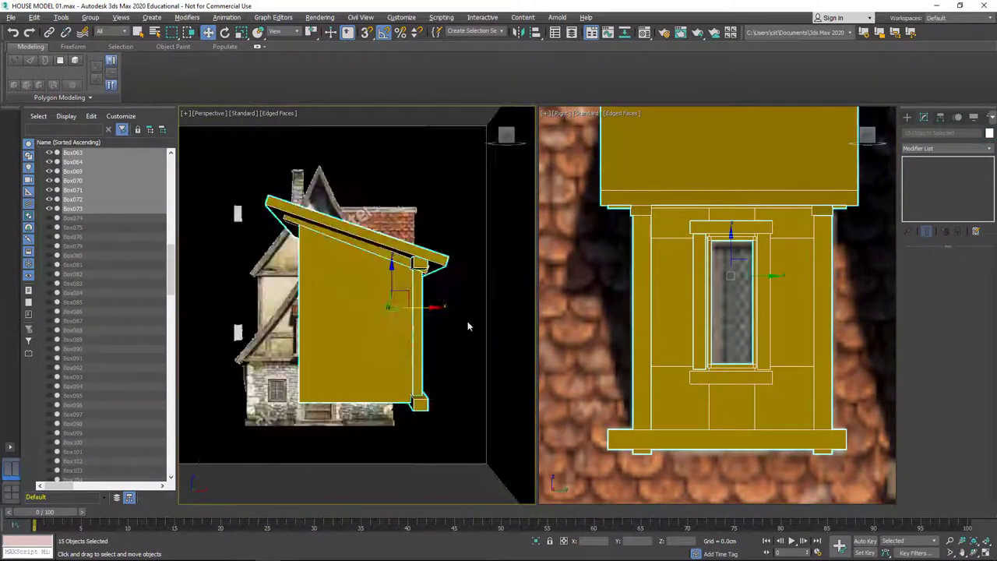
{"action": "middle_click_drag", "start_coordinate": [467, 320], "coordinate": [432, 343], "text": "alt"}
{"action": "scroll", "coordinate": [439, 336], "scroll_direction": "down", "scroll_amount": 3}
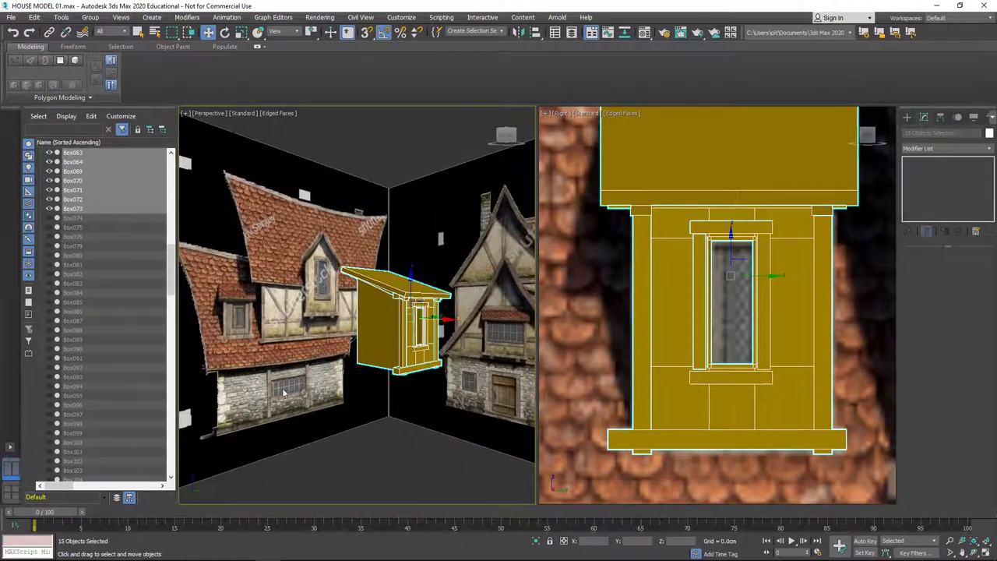
Return to Front view, unfreeze all house objects, and clear the selection
{"action": "key", "text": "f"}
{"action": "right_click", "coordinate": [424, 211]}
{"action": "left_click", "coordinate": [459, 162]}
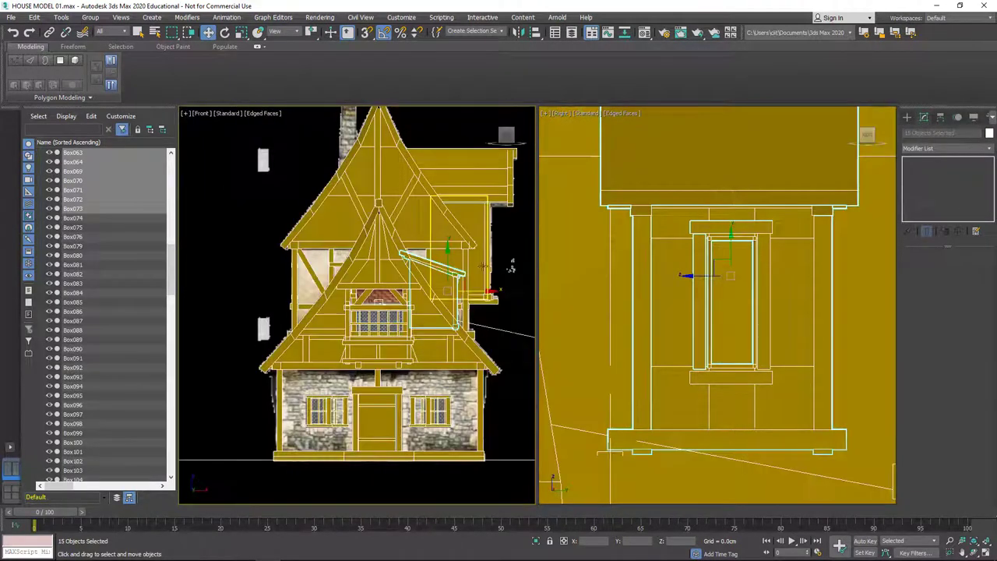
{"action": "left_click", "coordinate": [604, 249]}
Select all 210 objects and save them as a selection set named HOUSE
{"action": "scroll", "coordinate": [604, 250], "scroll_direction": "down", "scroll_amount": 10}
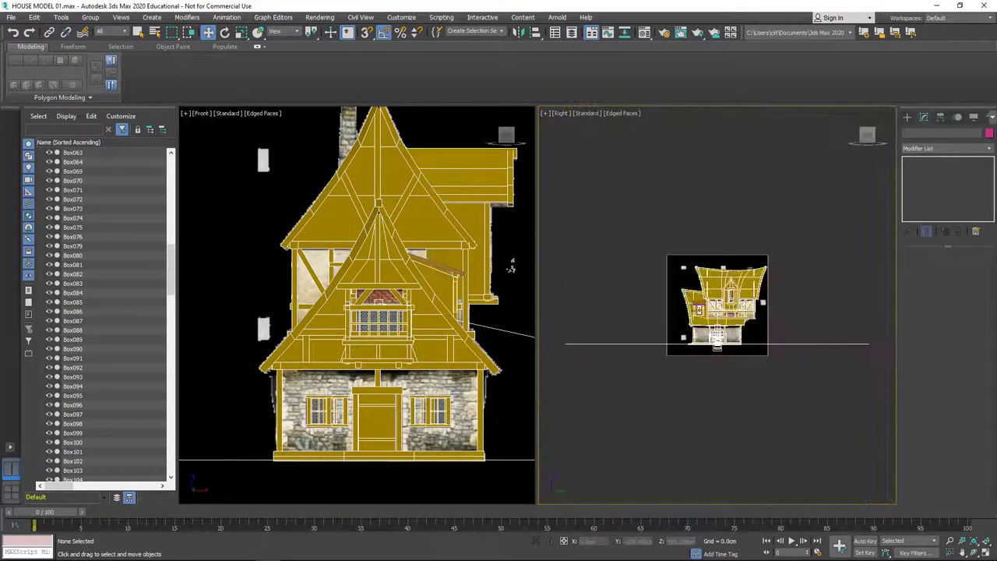
{"action": "key", "text": "ctrl+shift+z"}
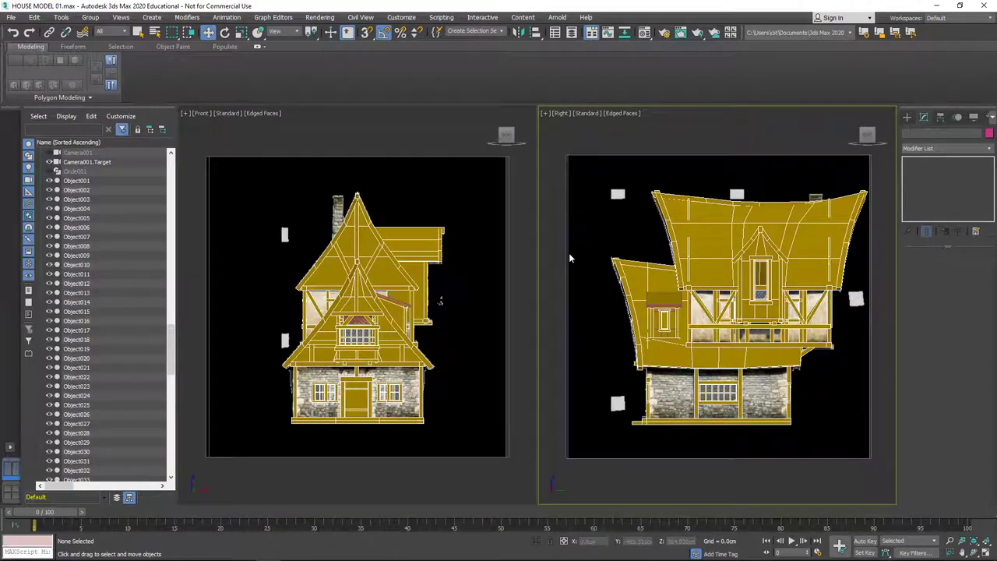
{"action": "key", "text": "ctrl+a"}
{"action": "left_click", "coordinate": [500, 32]}
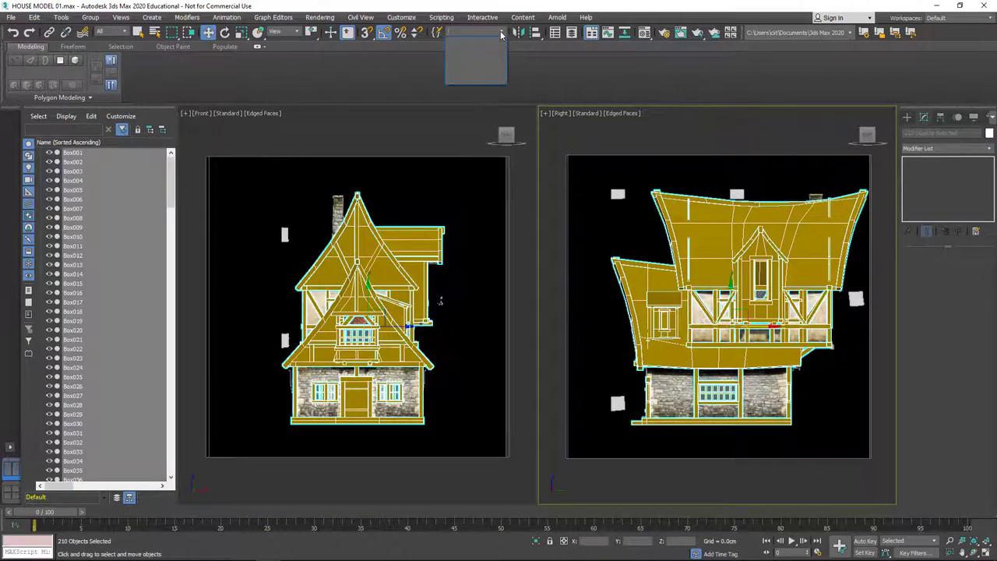
{"action": "left_click", "coordinate": [501, 32]}
{"action": "type", "text": "HOUSE"}
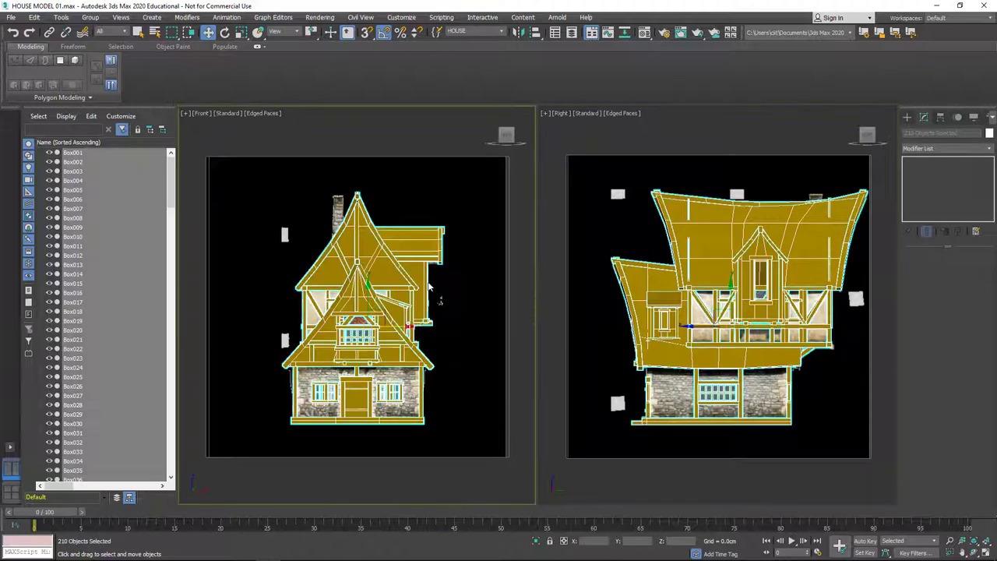
{"action": "left_click", "coordinate": [475, 260]}
{"action": "left_click", "coordinate": [502, 32]}
{"action": "left_click", "coordinate": [471, 44]}
{"action": "key", "text": "Return"}
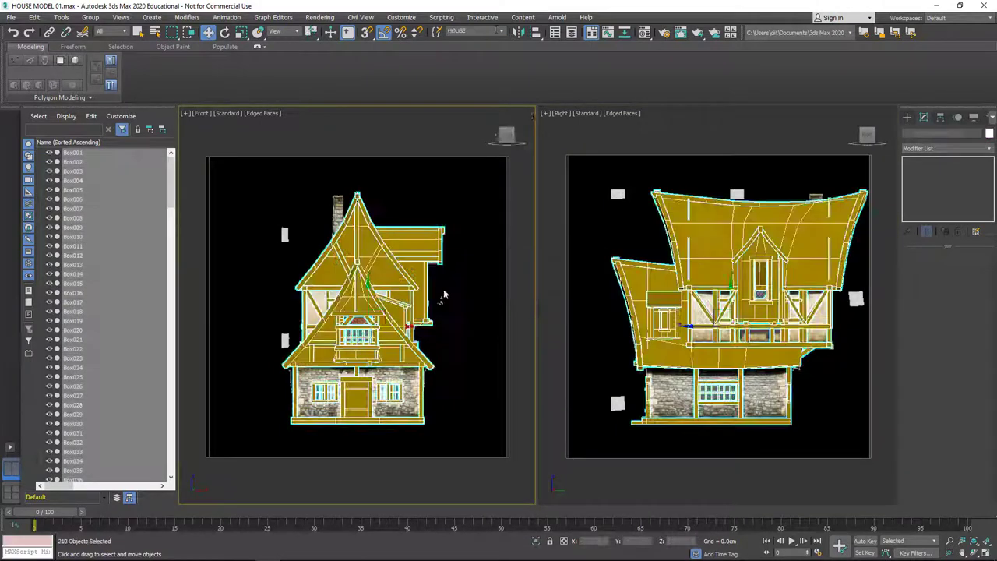
{"action": "left_click", "coordinate": [560, 285]}
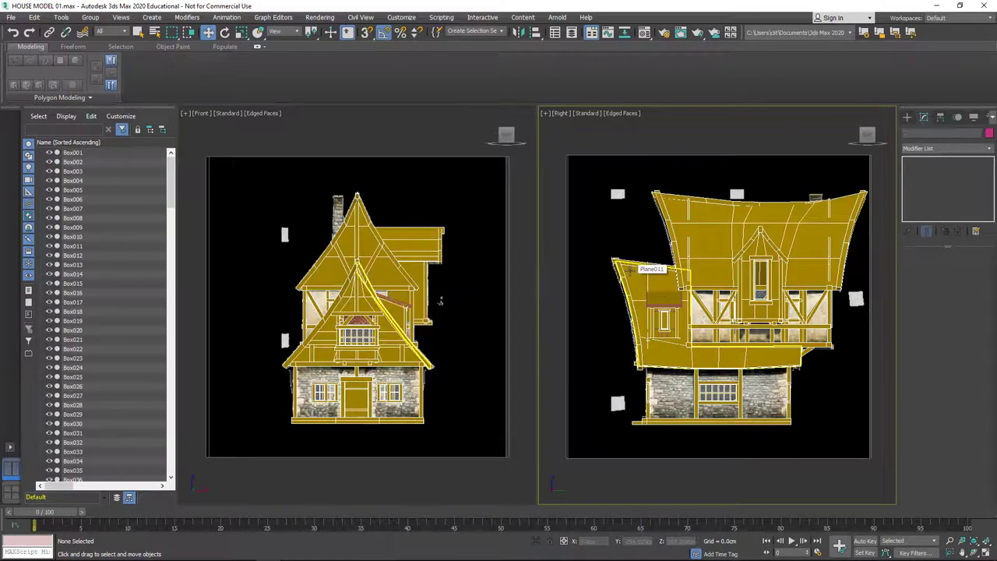
In a perspective view, select the bay window's top beam, braces, rail and railing posts
{"action": "key", "text": "p"}
{"action": "mouse_move", "coordinate": [440, 302]}
{"action": "middle_mouse_down", "text": "alt"}
{"action": "mouse_move", "coordinate": [388, 287]}
{"action": "mouse_move", "coordinate": [374, 300]}
{"action": "middle_mouse_up", "text": "alt"}
{"action": "scroll", "coordinate": [388, 288], "scroll_direction": "up", "scroll_amount": 5}
{"action": "left_click", "coordinate": [388, 287]}
{"action": "left_click", "coordinate": [323, 308], "text": "ctrl"}
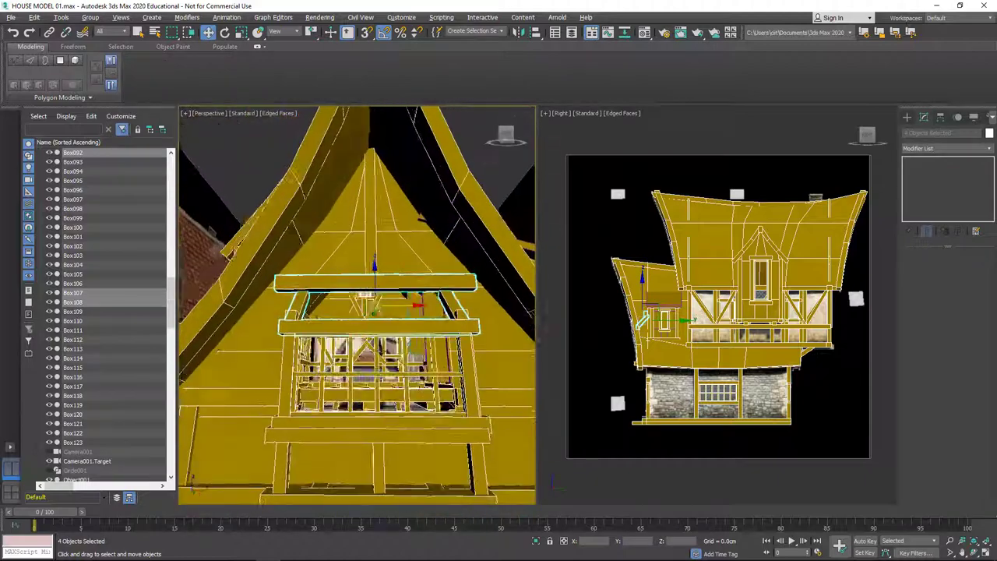
{"action": "left_click", "coordinate": [406, 374], "text": "ctrl"}
{"action": "left_click", "coordinate": [438, 393], "text": "ctrl"}
{"action": "middle_click_drag", "start_coordinate": [439, 393], "coordinate": [390, 382], "text": "alt"}
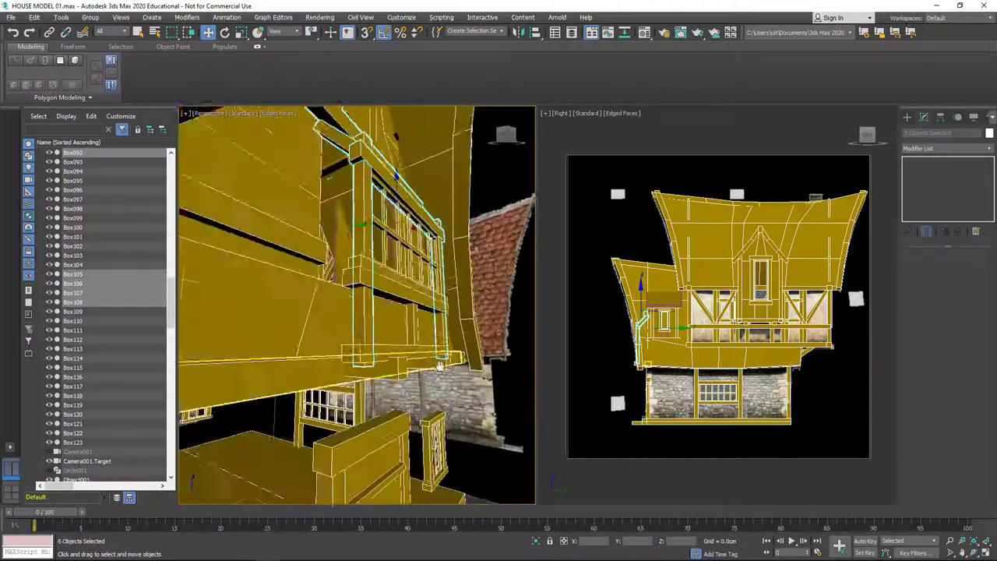
{"action": "left_click", "coordinate": [347, 368], "text": "ctrl"}
Add the remaining balcony rails, posts, Box102 and side-view frame pieces to the selection
{"action": "middle_click_drag", "start_coordinate": [432, 357], "coordinate": [390, 342], "text": "alt"}
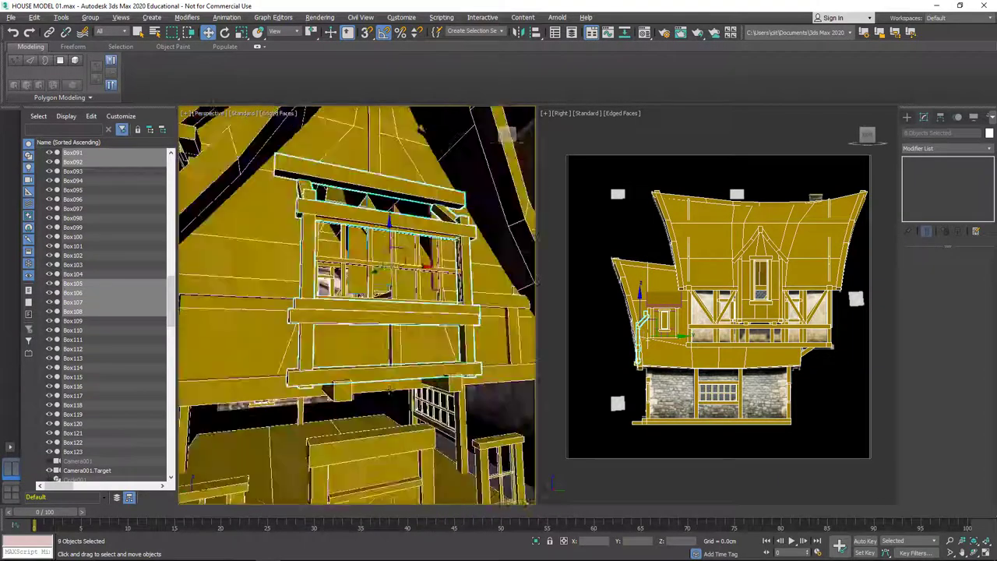
{"action": "left_click", "coordinate": [390, 343], "text": "ctrl"}
{"action": "left_click", "coordinate": [389, 267], "text": "ctrl"}
{"action": "left_click", "coordinate": [411, 272], "text": "ctrl"}
{"action": "middle_click_drag", "start_coordinate": [411, 272], "coordinate": [389, 280], "text": "alt"}
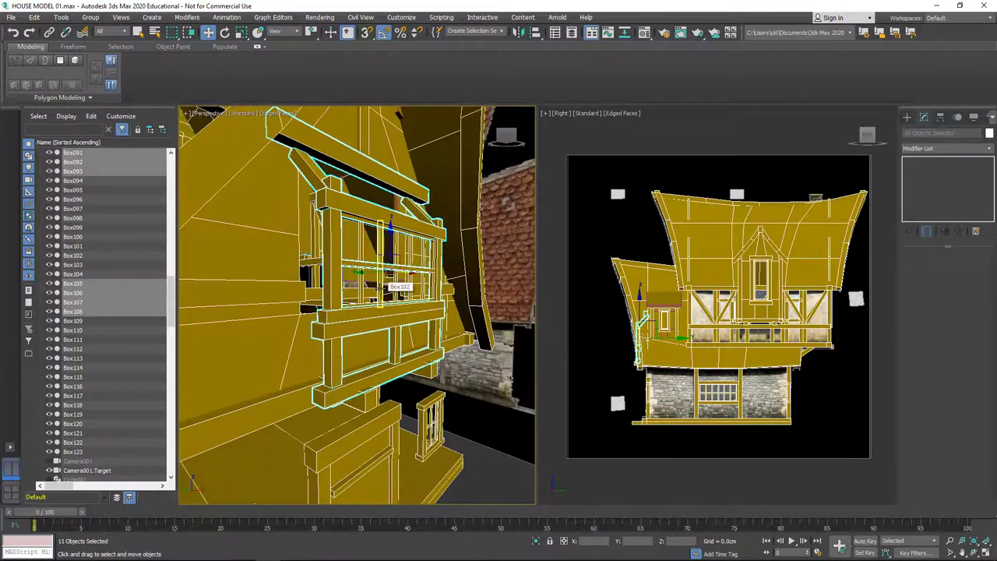
{"action": "left_click", "coordinate": [388, 285], "text": "ctrl"}
{"action": "scroll", "coordinate": [637, 358], "scroll_direction": "up", "scroll_amount": 3}
{"action": "mouse_move", "coordinate": [568, 249]}
{"action": "left_mouse_down", "text": "ctrl"}
{"action": "mouse_move", "coordinate": [643, 383]}
{"action": "mouse_move", "coordinate": [658, 376]}
{"action": "left_mouse_up", "text": "ctrl"}
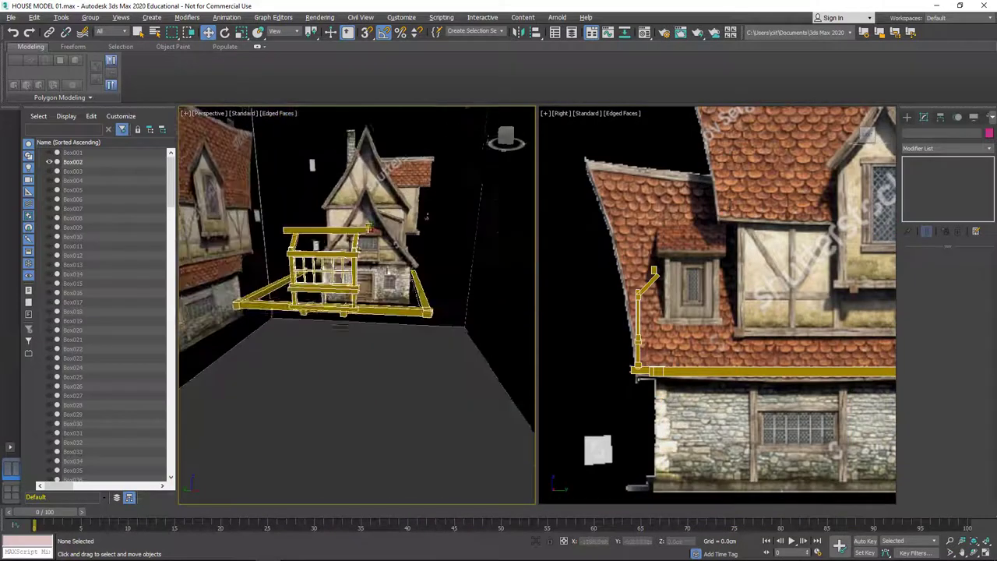
Hide the ledge beam and select the diagonal brace in the front view
{"action": "right_click", "coordinate": [251, 315]}
{"action": "left_click", "coordinate": [277, 279]}
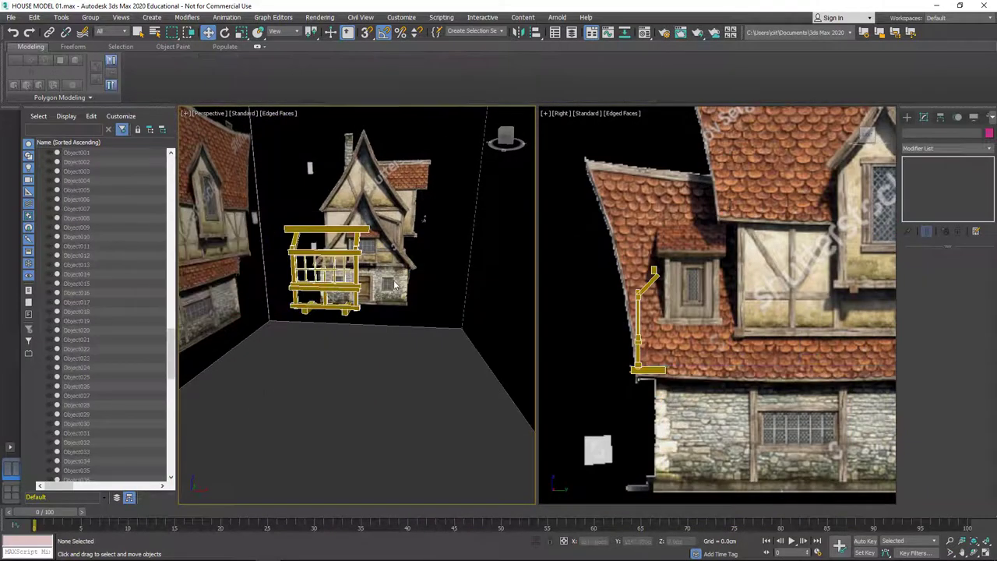
{"action": "key", "text": "f"}
{"action": "scroll", "coordinate": [395, 314], "scroll_direction": "up", "scroll_amount": 4}
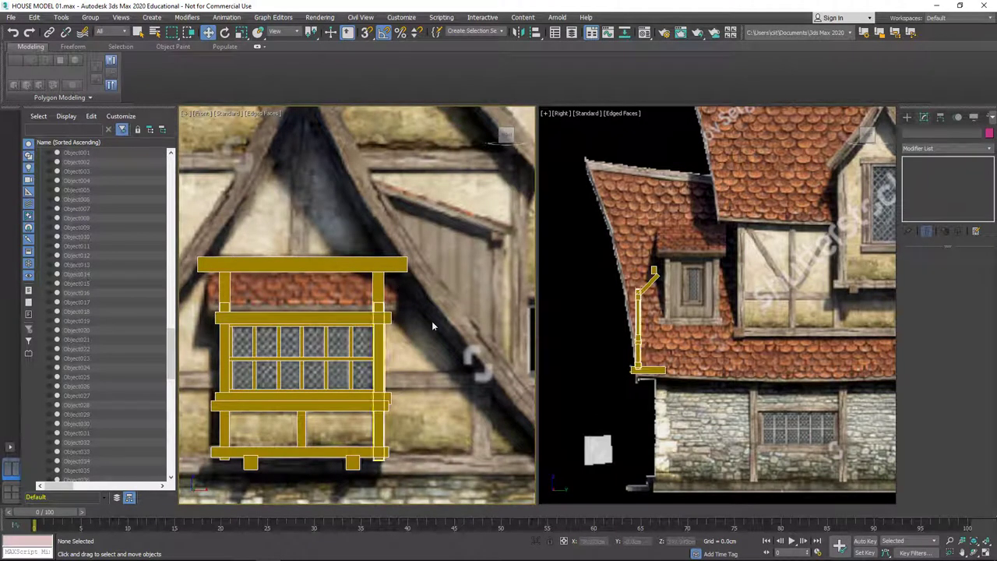
{"action": "scroll", "coordinate": [656, 276], "scroll_direction": "up", "scroll_amount": 2}
{"action": "left_click", "coordinate": [651, 267]}
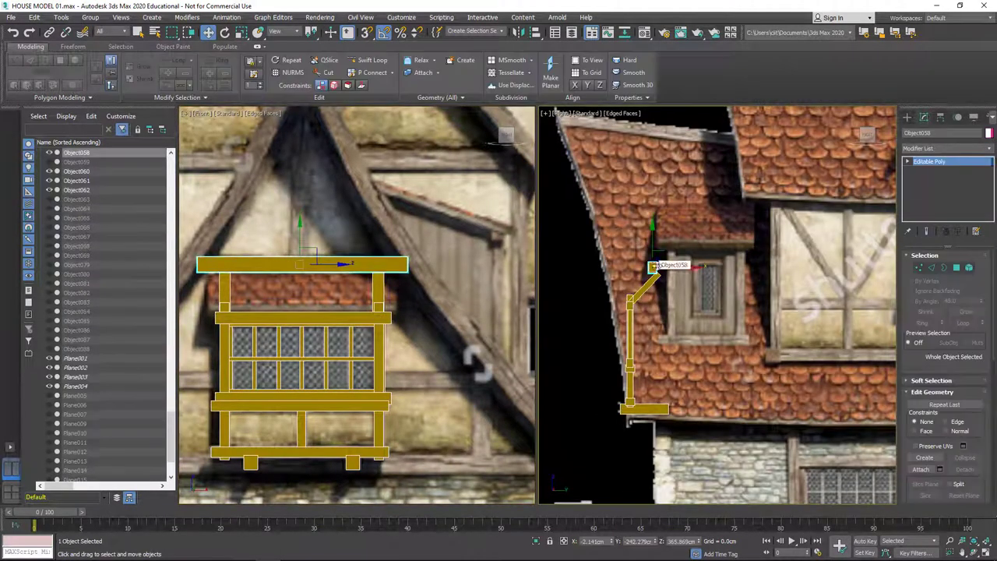
Create a Plane over the window top and tilt it by 45°
{"action": "left_click", "coordinate": [906, 117]}
{"action": "left_click", "coordinate": [965, 223]}
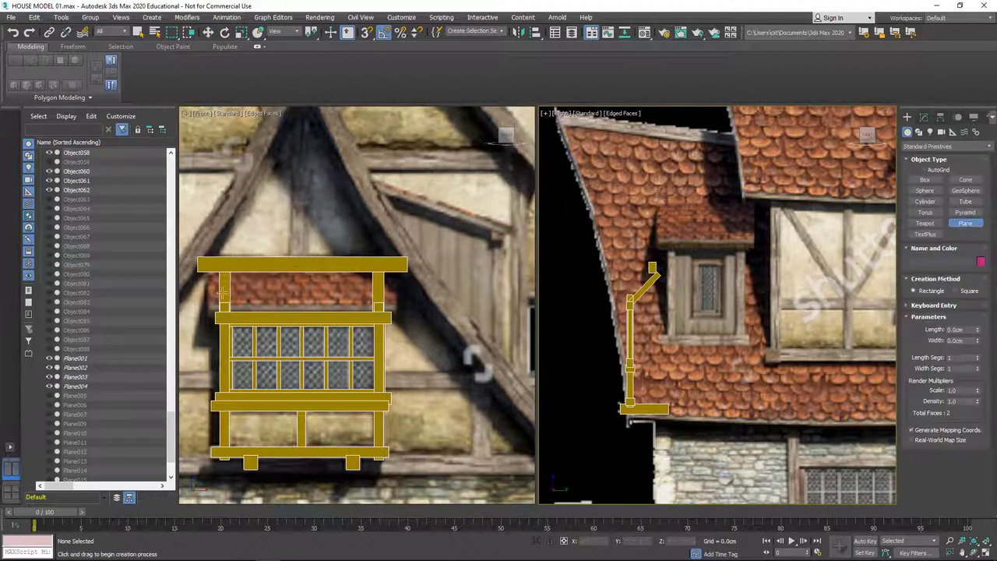
{"action": "middle_click_drag", "start_coordinate": [373, 327], "coordinate": [417, 303]}
{"action": "left_click_drag", "start_coordinate": [250, 247], "coordinate": [440, 292]}
{"action": "key", "text": "w"}
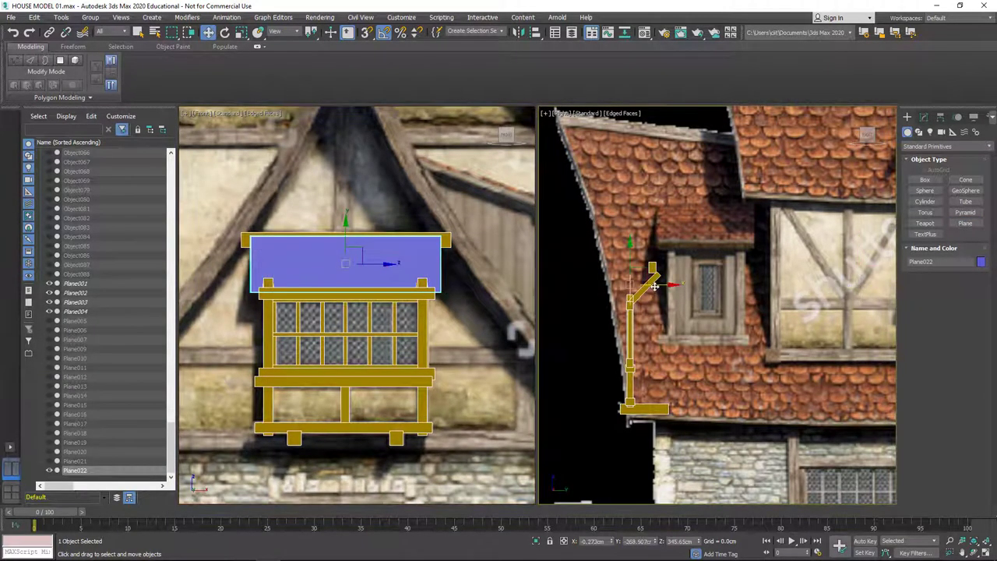
{"action": "key", "text": "e"}
{"action": "left_click_drag", "start_coordinate": [659, 259], "coordinate": [669, 263]}
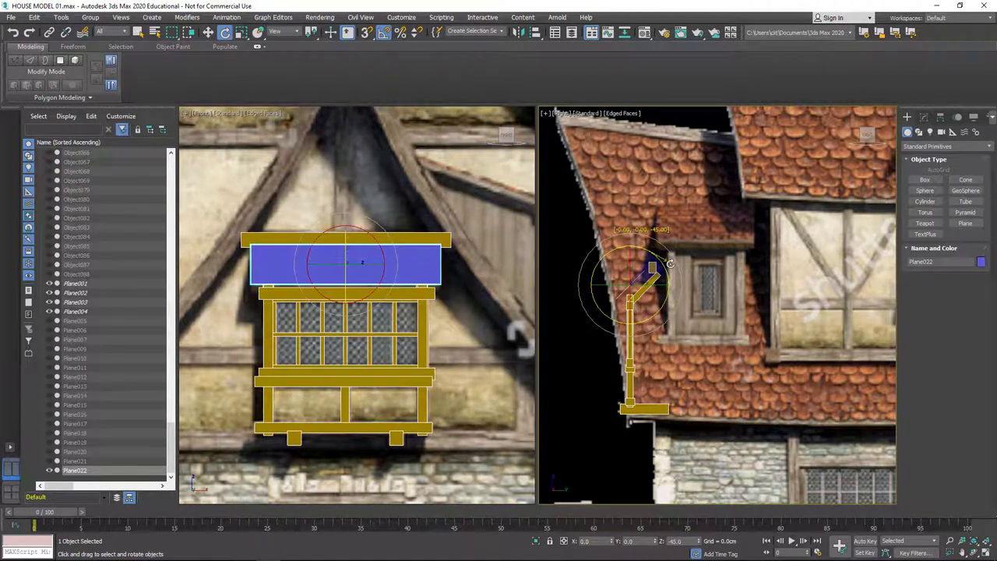
Move the plane down onto the diagonal brace and add a Shell modifier
{"action": "key", "text": "w"}
{"action": "key", "text": "z"}
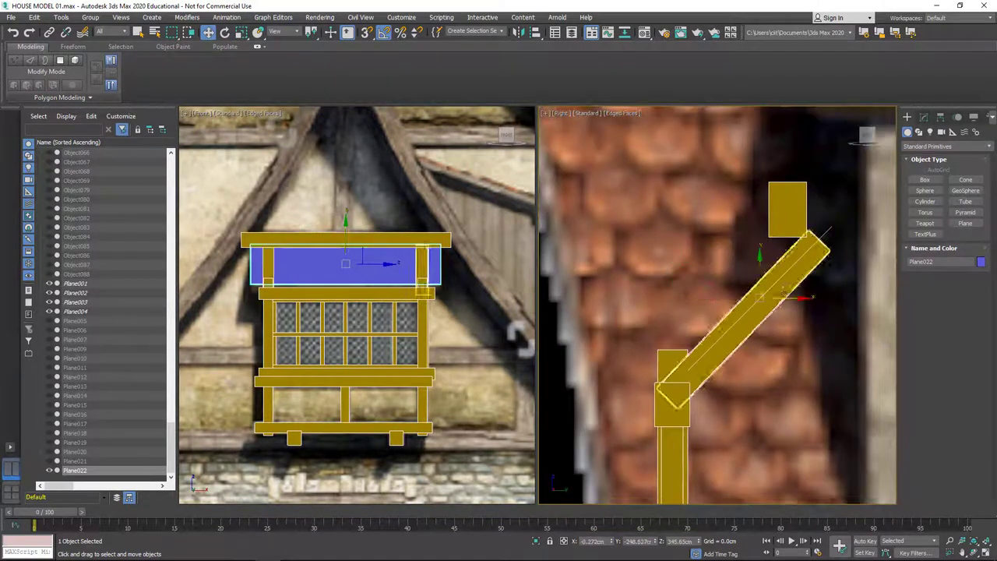
{"action": "mouse_move", "coordinate": [778, 293]}
{"action": "left_mouse_down"}
{"action": "mouse_move", "coordinate": [753, 305]}
{"action": "mouse_move", "coordinate": [762, 299]}
{"action": "left_mouse_up"}
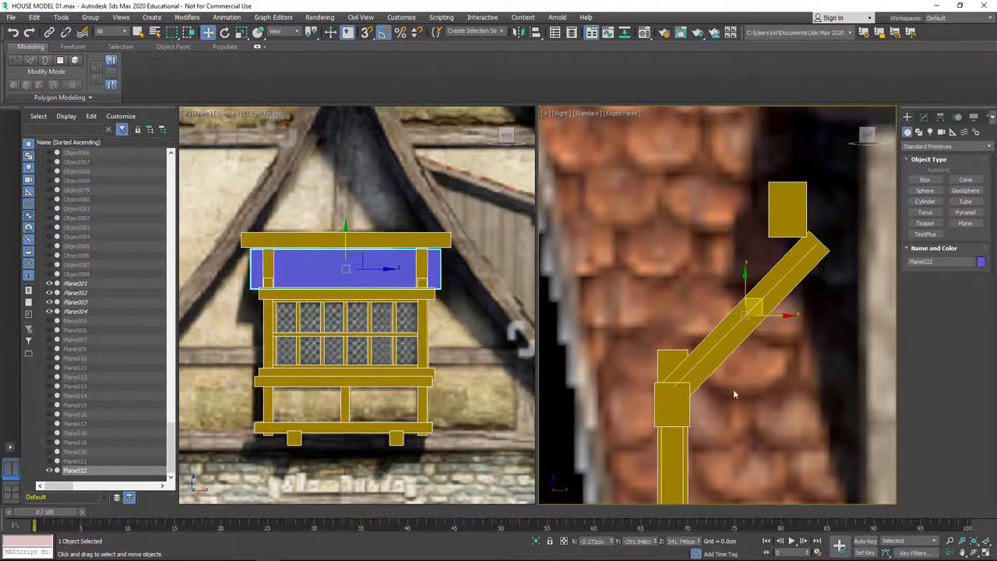
{"action": "left_click", "coordinate": [922, 117]}
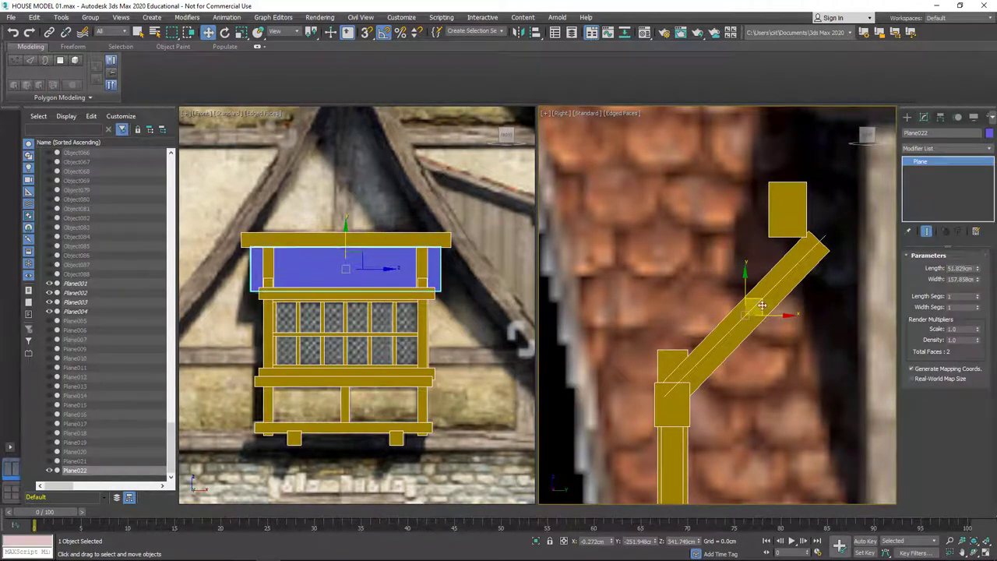
{"action": "left_click_drag", "start_coordinate": [762, 306], "coordinate": [756, 309]}
{"action": "left_click", "coordinate": [947, 148]}
{"action": "type", "text": "sh"}
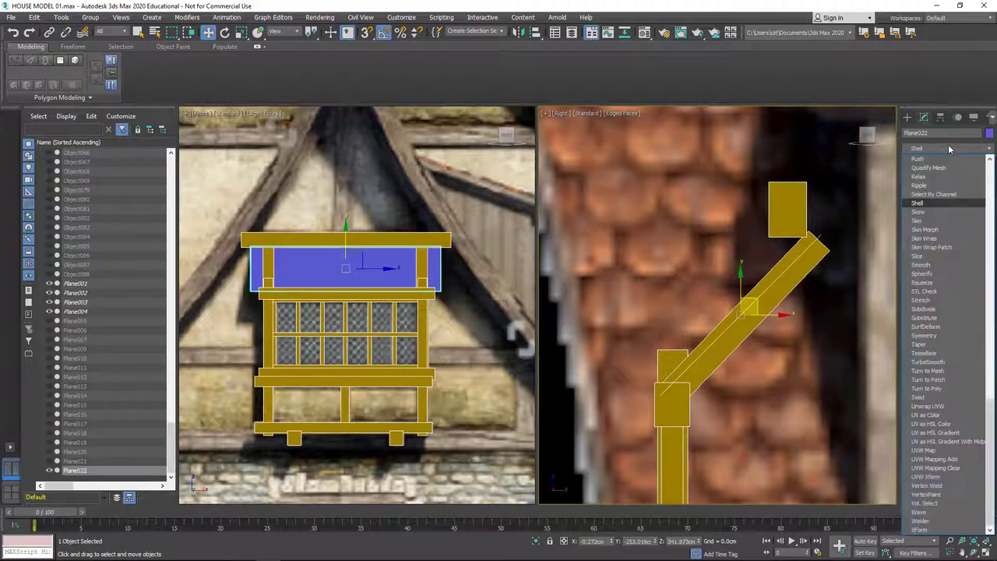
{"action": "key", "text": "Return"}
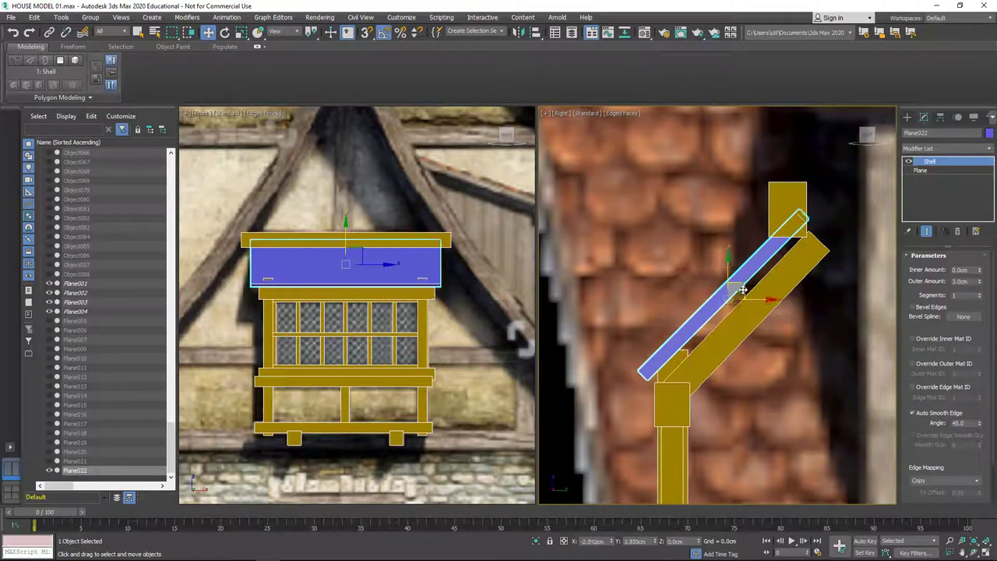
{"action": "left_click", "coordinate": [422, 330]}
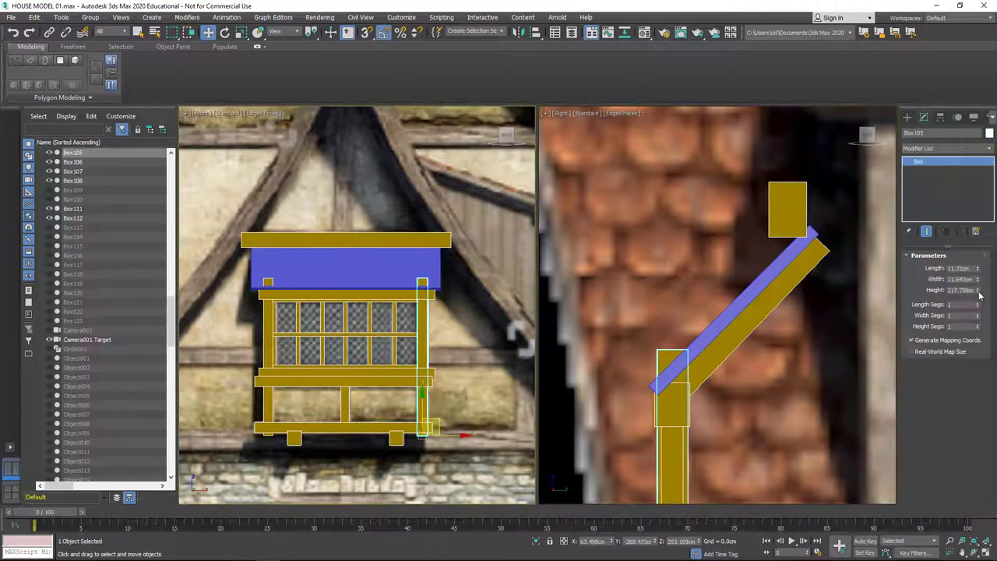
Select the left and right window posts and the slanted roof plane in turn, then deselect
{"action": "left_click", "coordinate": [267, 305]}
{"action": "left_click", "coordinate": [671, 405]}
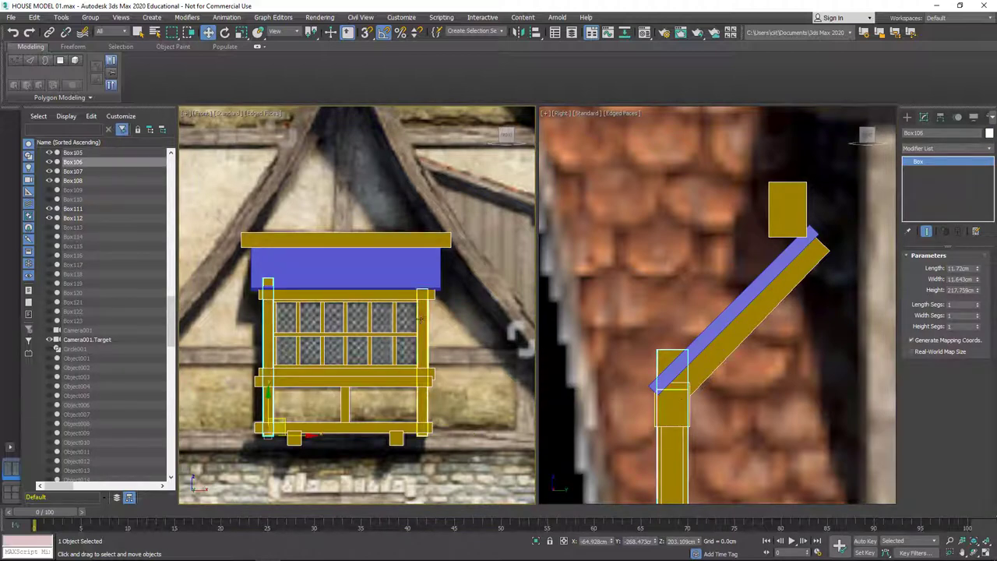
{"action": "left_click", "coordinate": [267, 311]}
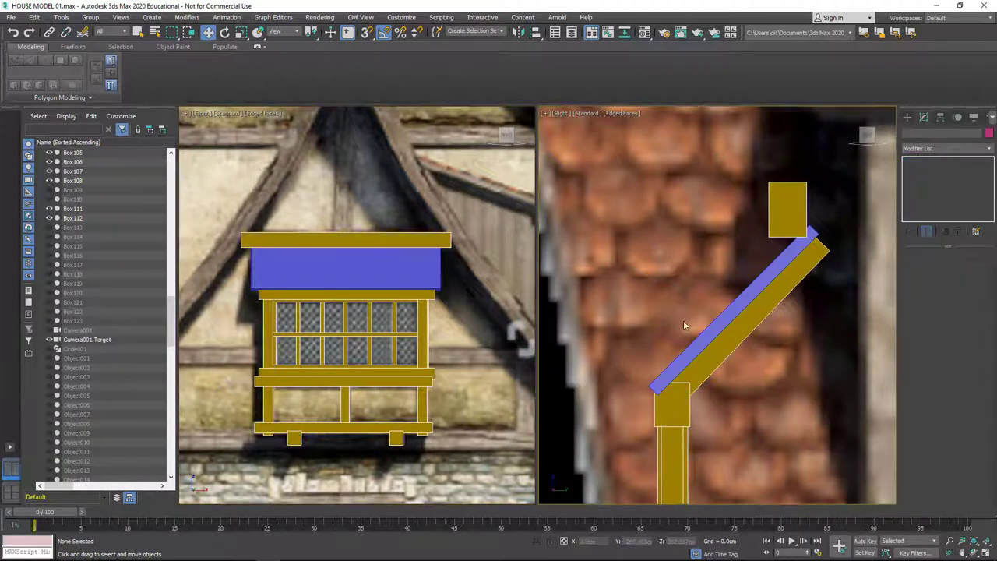
{"action": "left_click", "coordinate": [693, 350]}
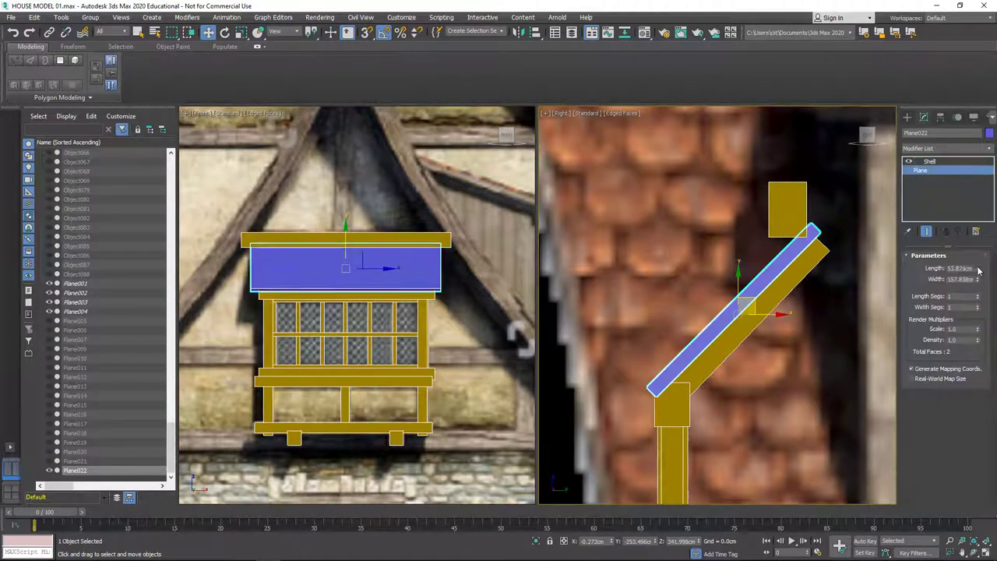
{"action": "left_click", "coordinate": [472, 252]}
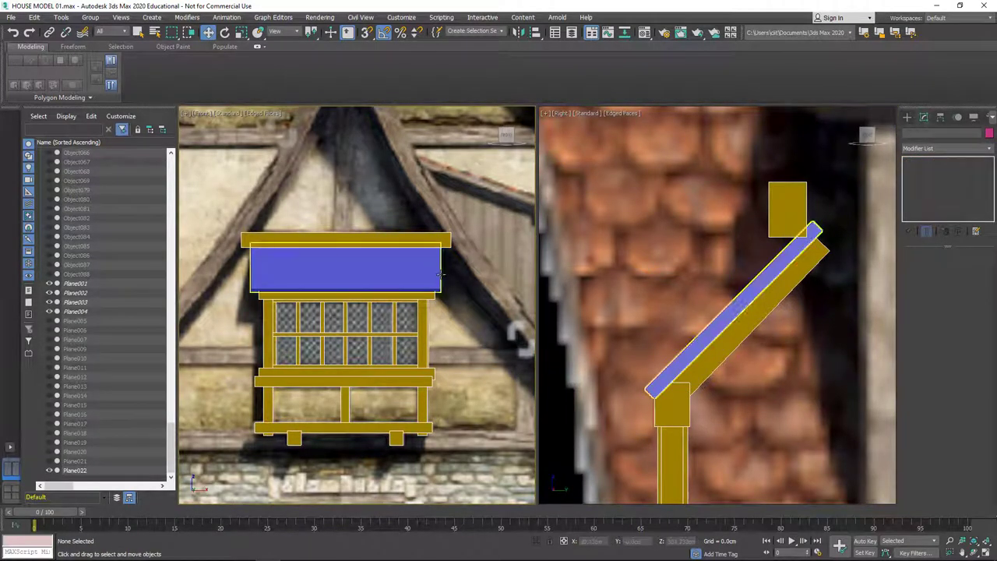
Change roof panel Plane022's object colour from blue to gold
{"action": "left_click", "coordinate": [582, 340]}
{"action": "key", "text": "m"}
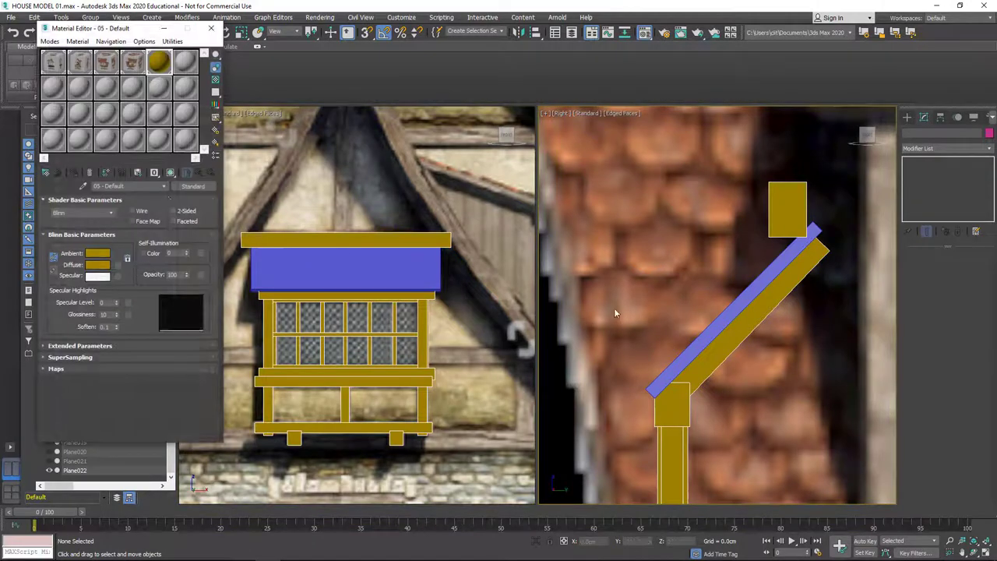
{"action": "left_click", "coordinate": [732, 312]}
{"action": "left_click", "coordinate": [74, 172]}
{"action": "left_click", "coordinate": [989, 132]}
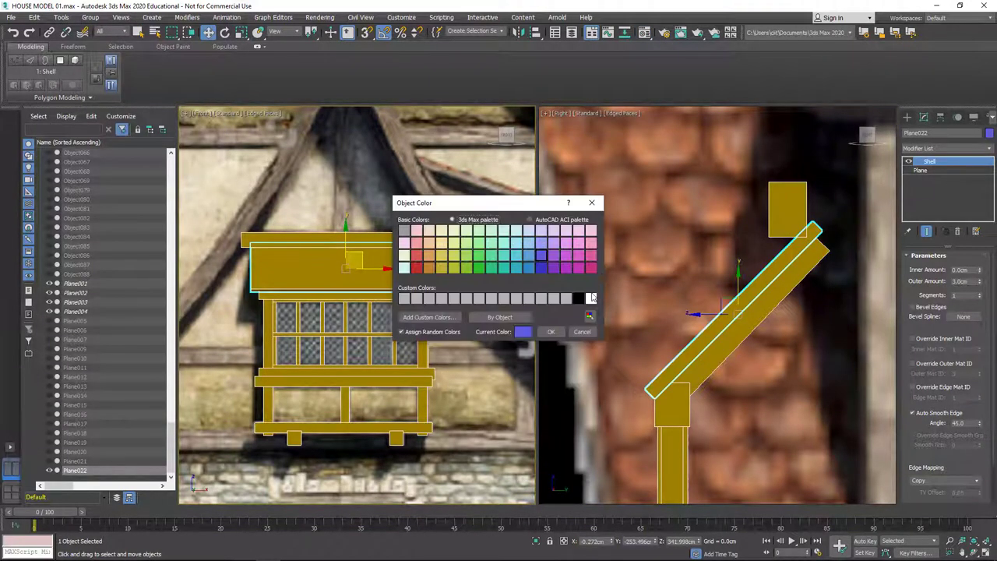
{"action": "left_click", "coordinate": [503, 329]}
Pan the Right view and Shift-drag the diagonal roof piece down to clone it
{"action": "middle_click_drag", "start_coordinate": [623, 327], "coordinate": [743, 278]}
{"action": "scroll", "coordinate": [744, 279], "scroll_direction": "down", "scroll_amount": 2}
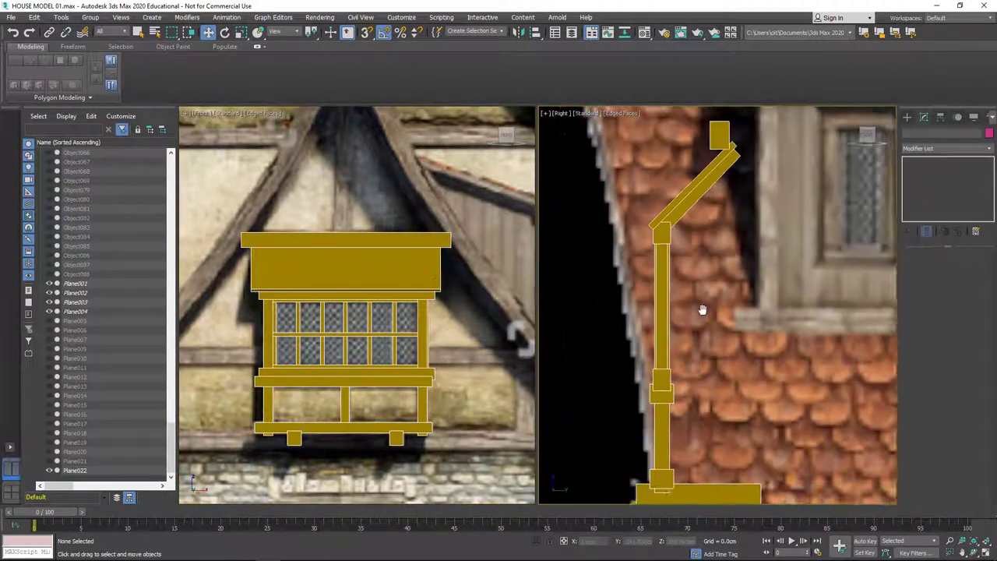
{"action": "left_click", "coordinate": [704, 177]}
{"action": "left_click_drag", "start_coordinate": [704, 178], "coordinate": [664, 368], "text": "shift"}
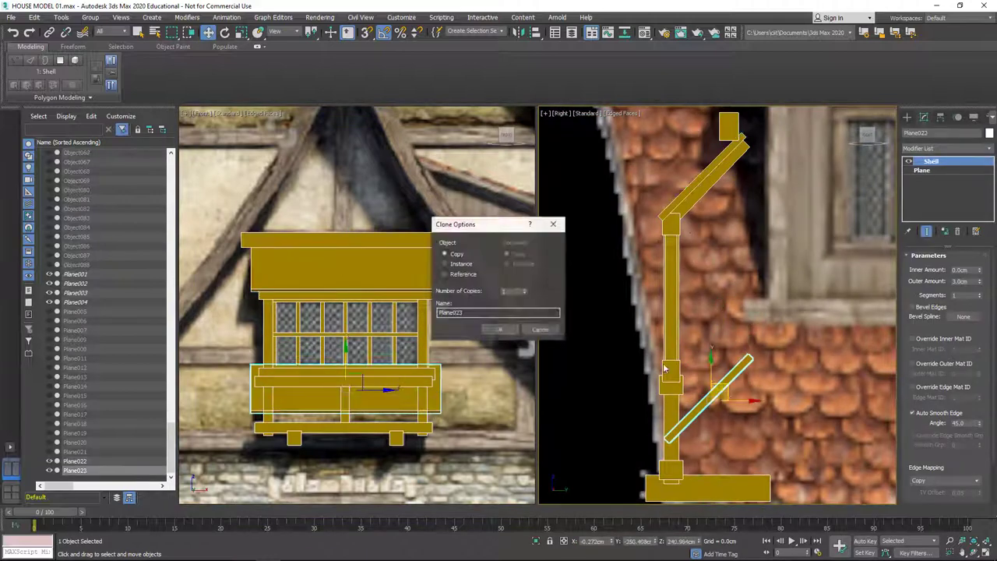
Create copy Plane023, rotate it upright with angle snap, and move it onto the post
{"action": "left_click", "coordinate": [501, 329]}
{"action": "key", "text": "e"}
{"action": "left_click_drag", "start_coordinate": [744, 381], "coordinate": [726, 359]}
{"action": "key", "text": "a"}
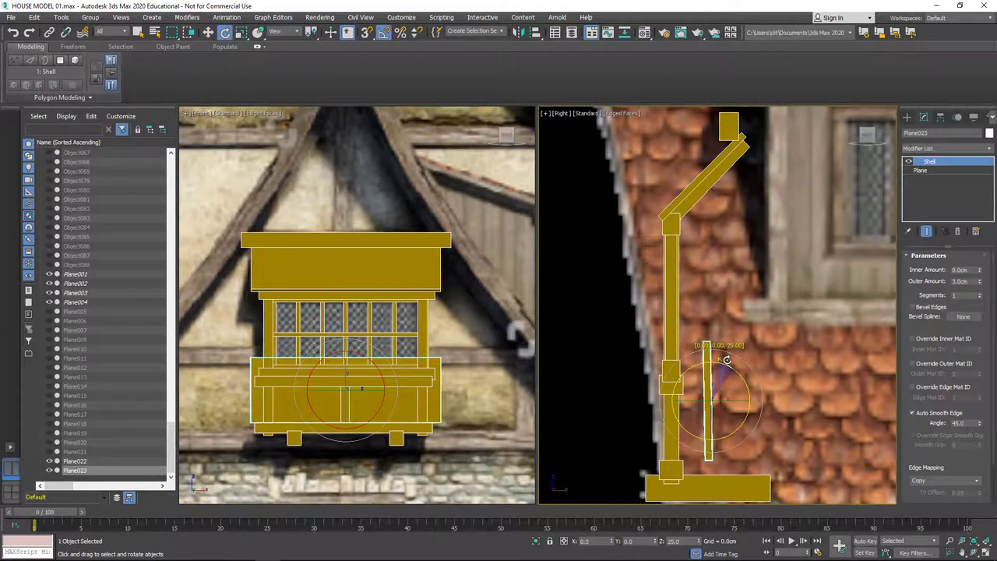
{"action": "key", "text": "w"}
{"action": "key", "text": "e"}
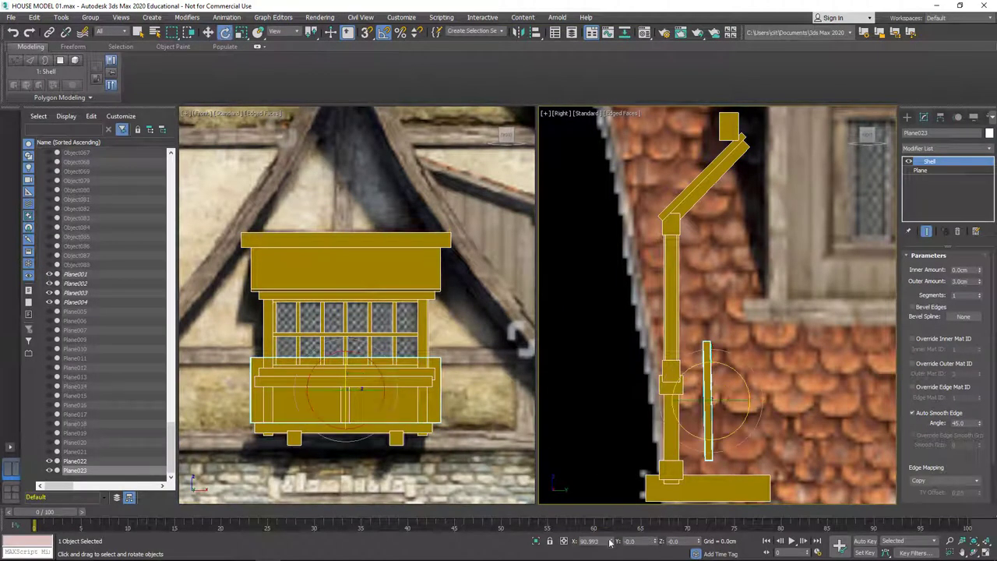
{"action": "key", "text": "w"}
{"action": "left_click_drag", "start_coordinate": [726, 386], "coordinate": [700, 394]}
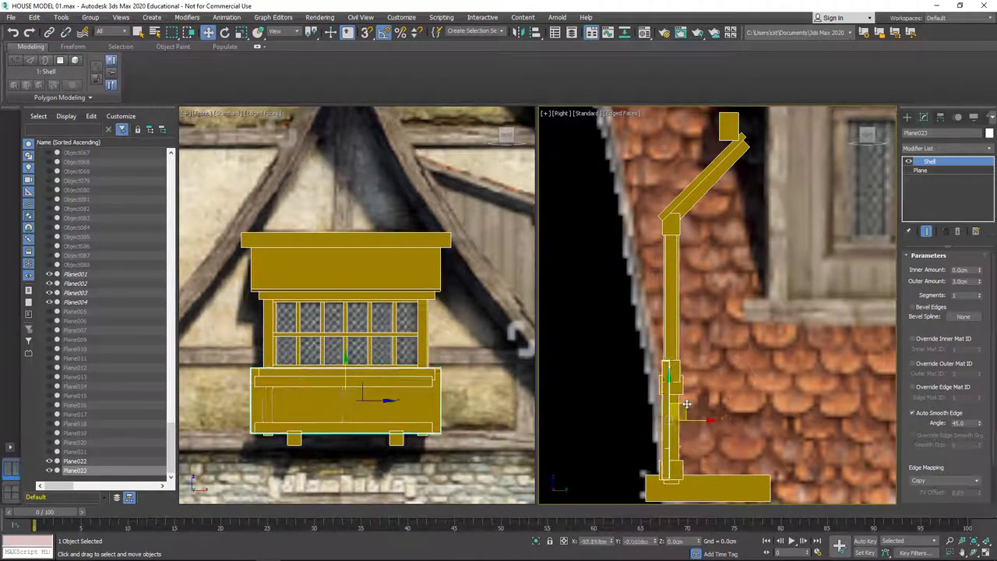
Narrow Plane023 to about 45.10 length below the windows, in a wireframe Right view
{"action": "left_click", "coordinate": [927, 170]}
{"action": "left_click_drag", "start_coordinate": [977, 279], "coordinate": [977, 289]}
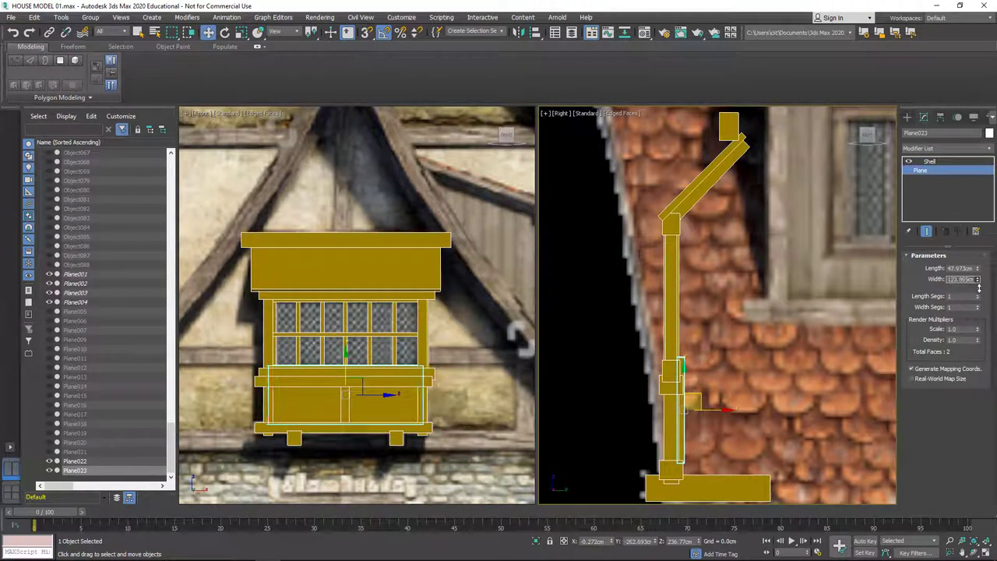
{"action": "left_click_drag", "start_coordinate": [347, 358], "coordinate": [351, 367]}
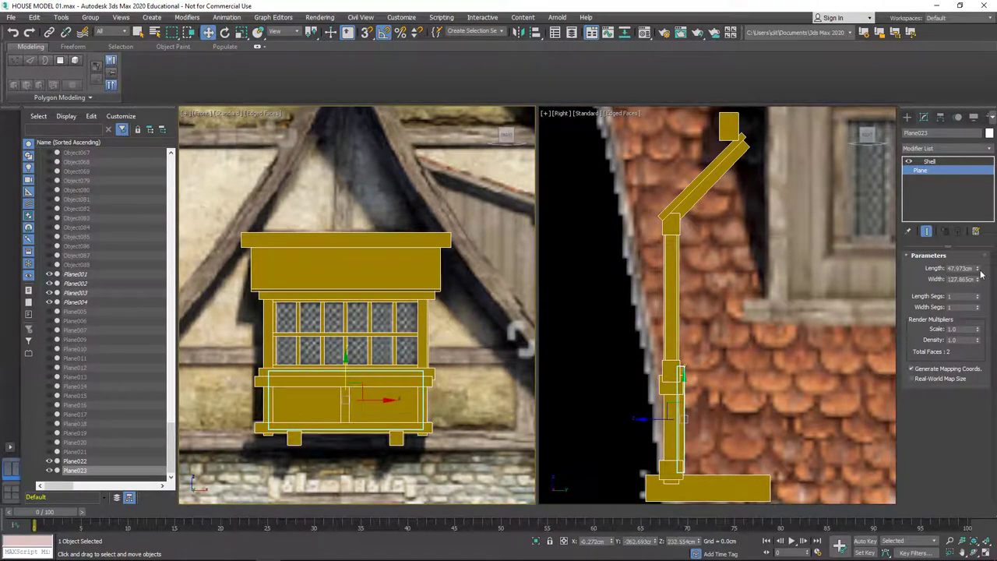
{"action": "left_click_drag", "start_coordinate": [978, 269], "coordinate": [978, 279]}
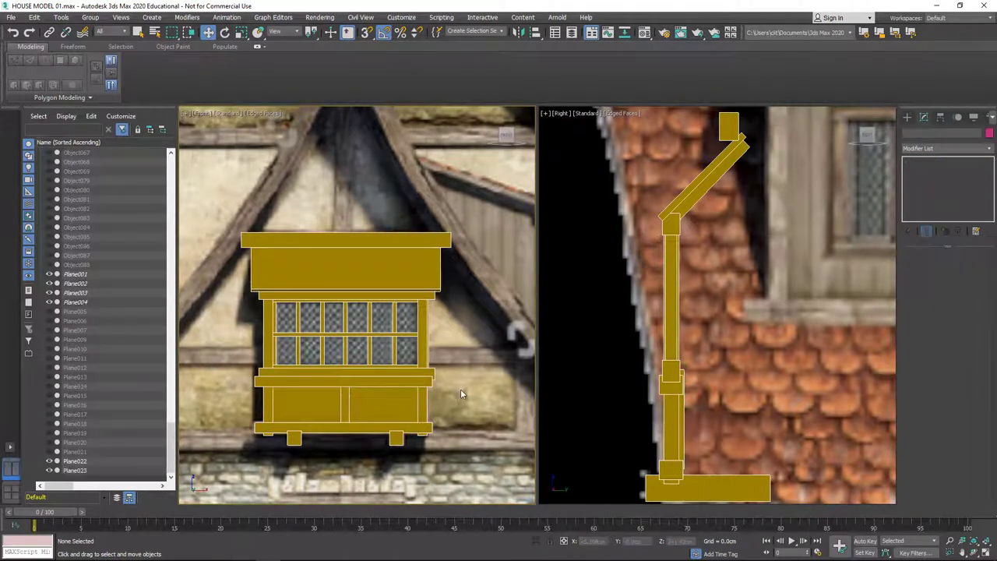
{"action": "left_click", "coordinate": [929, 161]}
{"action": "key", "text": "F3"}
{"action": "left_click_drag", "start_coordinate": [711, 419], "coordinate": [711, 412]}
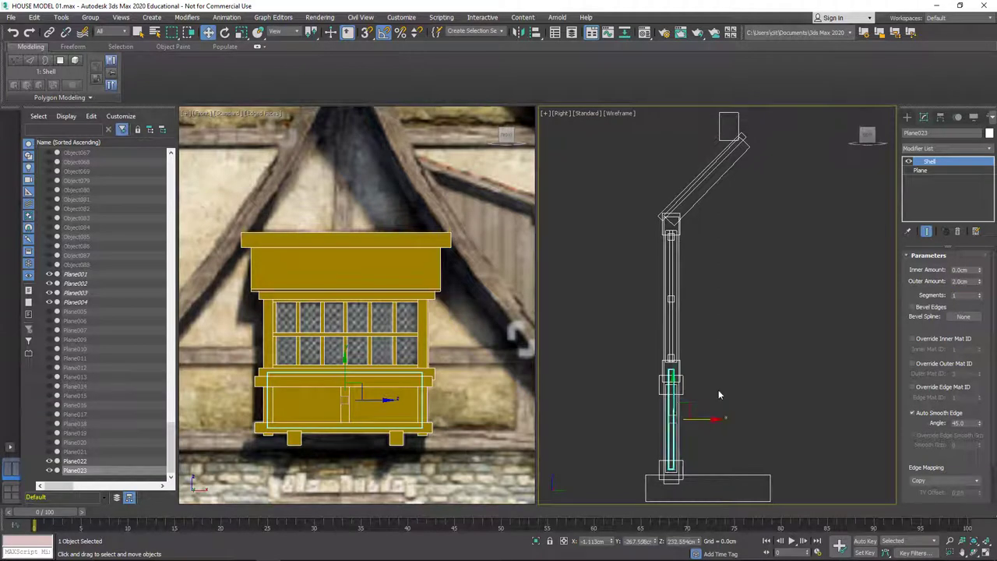
{"action": "left_click", "coordinate": [721, 384]}
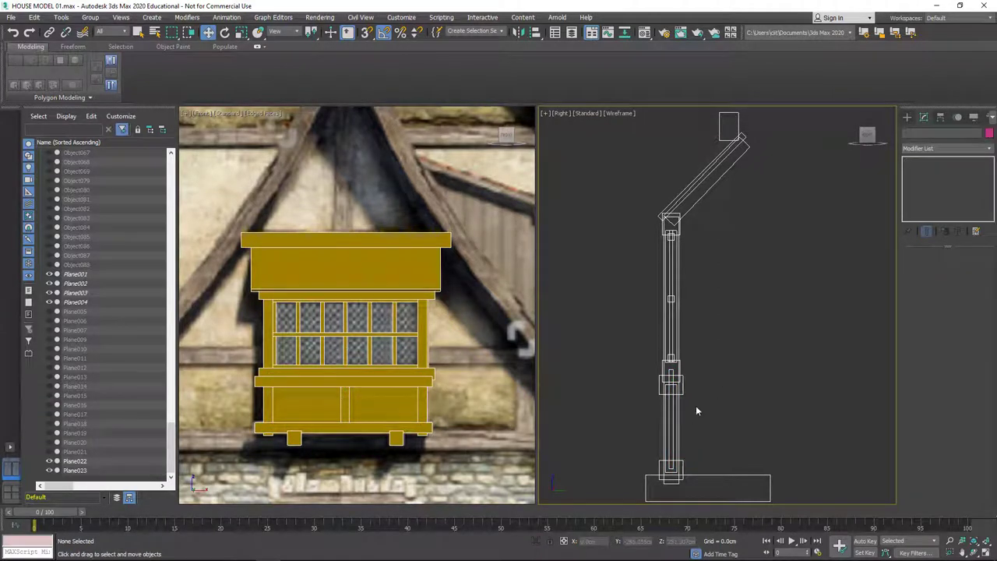
Shift-rotate Plane023 by 90° with angle snap to create side panel Plane024
{"action": "left_click", "coordinate": [658, 419]}
{"action": "key", "text": "e"}
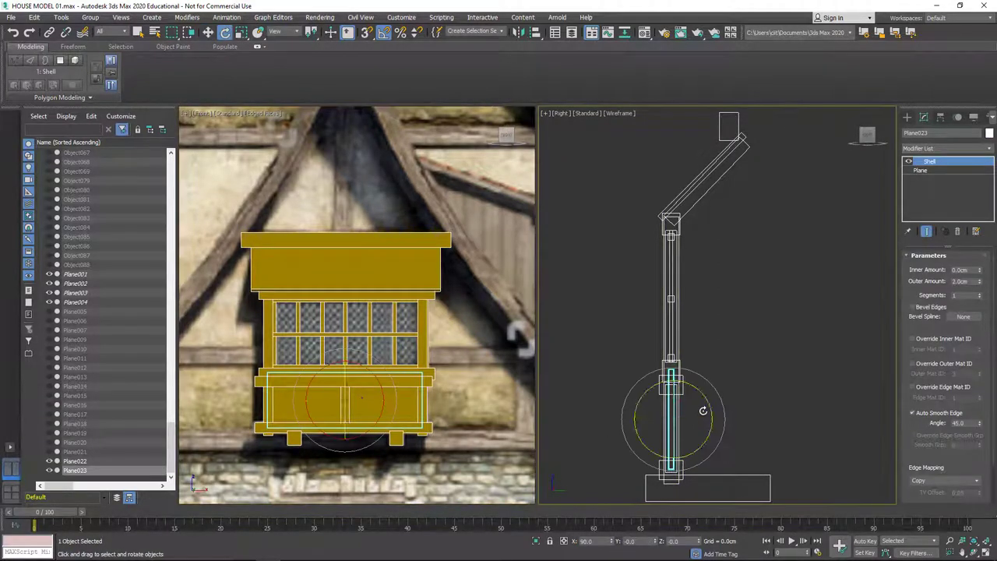
{"action": "key", "text": "a"}
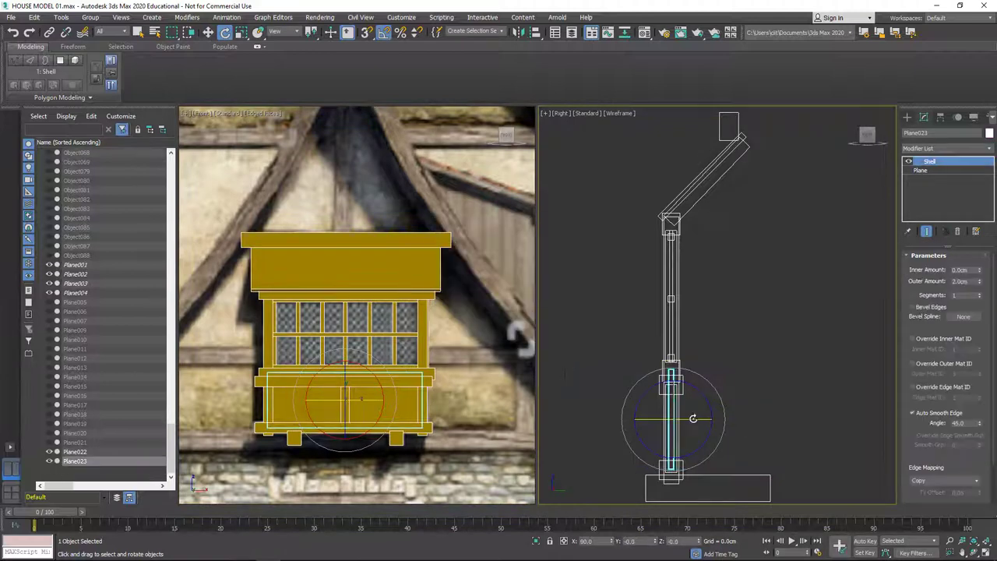
{"action": "left_click_drag", "start_coordinate": [693, 418], "coordinate": [730, 420], "text": "shift"}
{"action": "key", "text": "Return"}
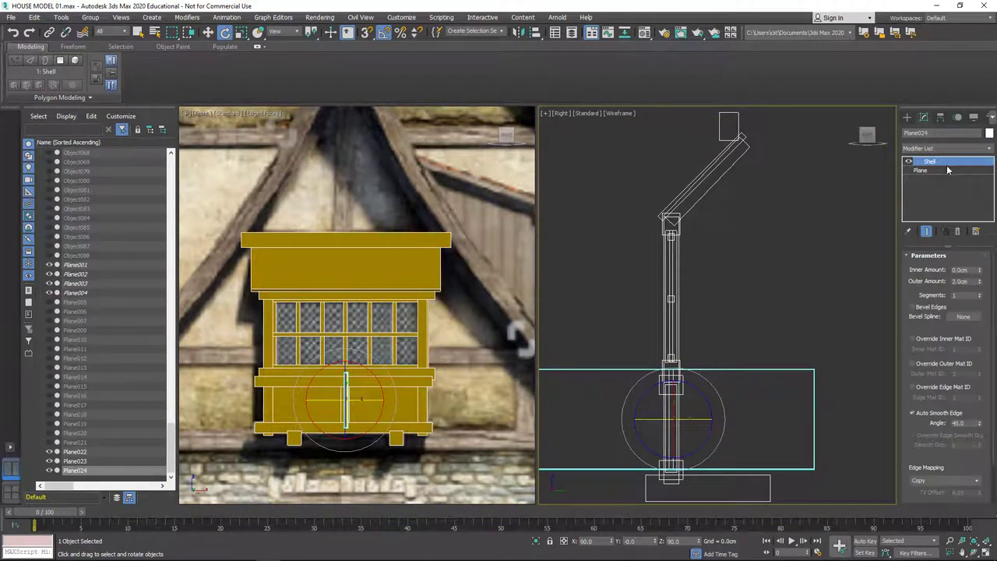
Resize the side panel to 156.13 cm length and place it at the bay window's left edge
{"action": "left_click", "coordinate": [948, 170]}
{"action": "left_click_drag", "start_coordinate": [978, 279], "coordinate": [978, 311]}
{"action": "key", "text": "w"}
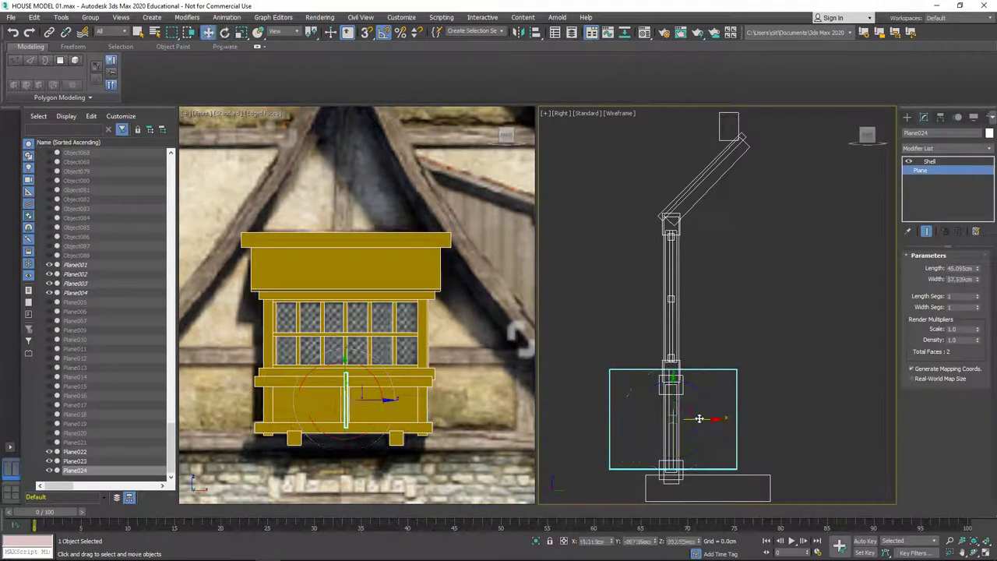
{"action": "left_click_drag", "start_coordinate": [704, 424], "coordinate": [766, 430]}
{"action": "left_click_drag", "start_coordinate": [979, 270], "coordinate": [979, 250]}
{"action": "scroll", "coordinate": [690, 389], "scroll_direction": "down", "scroll_amount": 2}
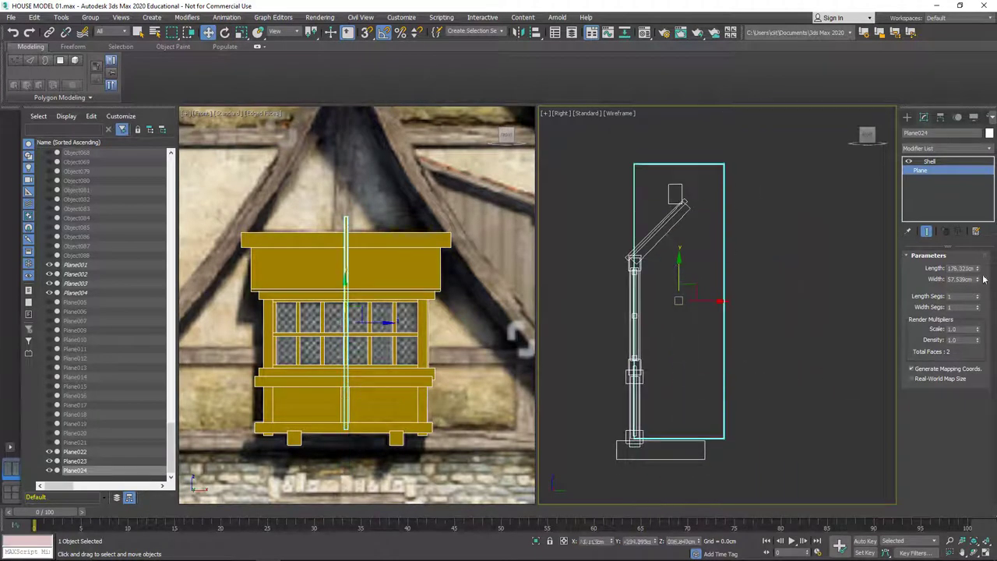
{"action": "left_click_drag", "start_coordinate": [977, 268], "coordinate": [978, 289]}
{"action": "left_click_drag", "start_coordinate": [678, 261], "coordinate": [678, 284]}
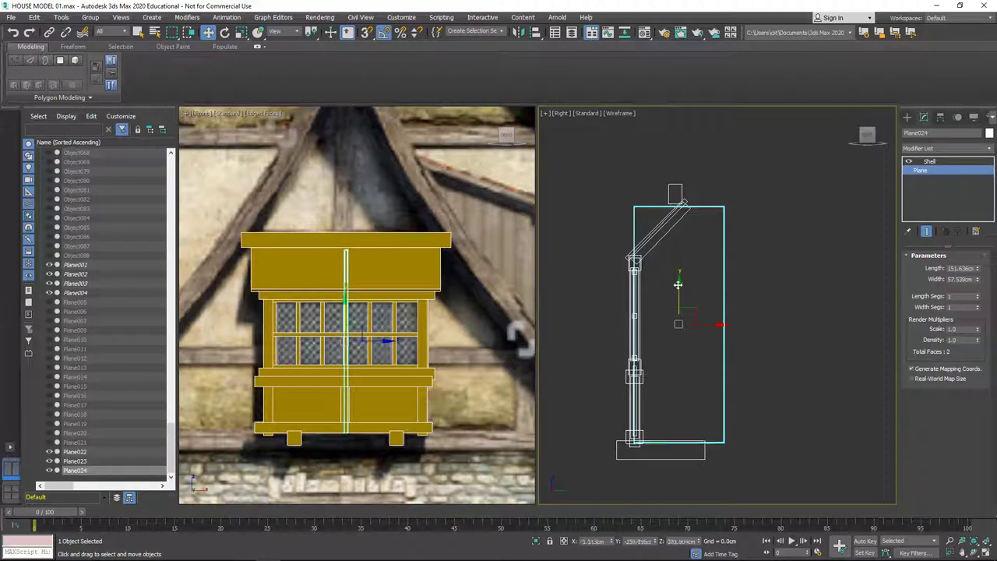
{"action": "left_click_drag", "start_coordinate": [375, 351], "coordinate": [297, 351]}
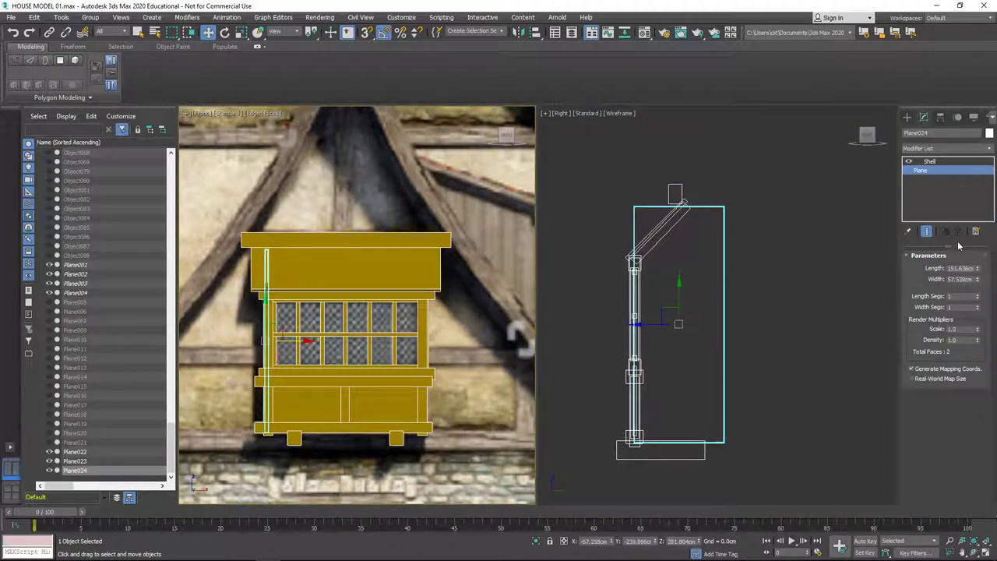
{"action": "left_click_drag", "start_coordinate": [679, 288], "coordinate": [683, 294]}
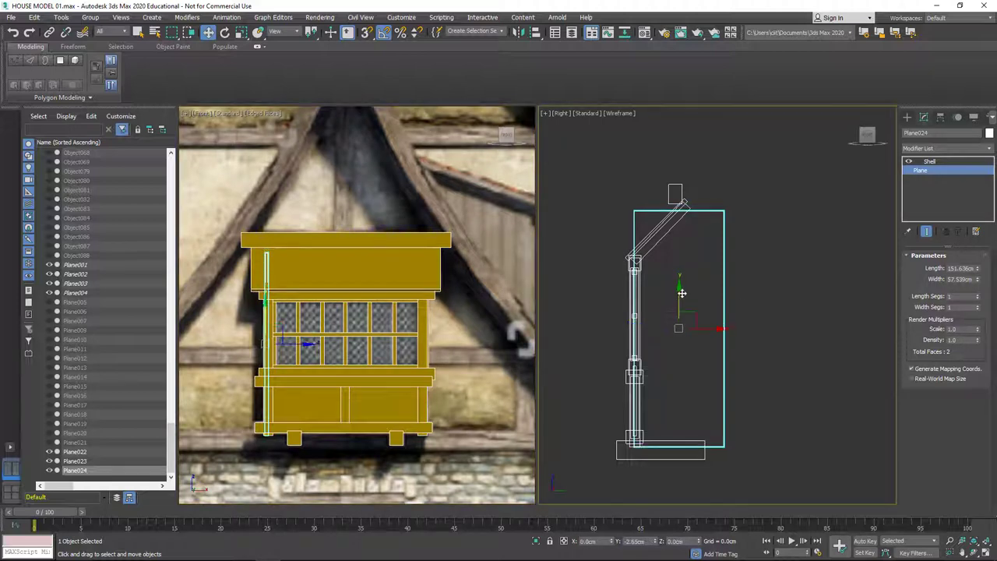
{"action": "left_click_drag", "start_coordinate": [977, 268], "coordinate": [978, 269]}
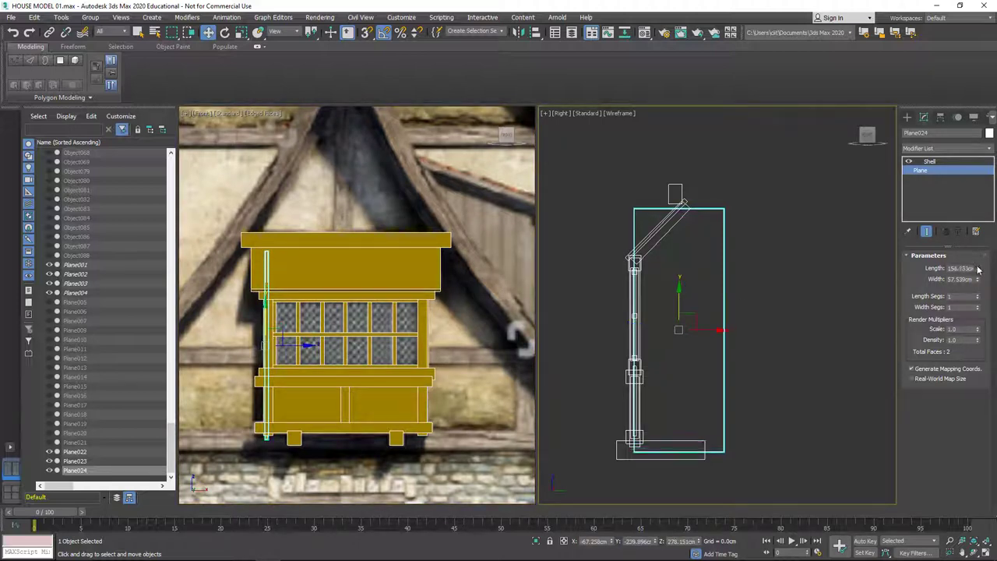
{"action": "left_click_drag", "start_coordinate": [679, 292], "coordinate": [679, 289]}
Add Edit Poly below the Shell and move the panel's vertices to fit under the sloped roof
{"action": "left_click", "coordinate": [935, 162]}
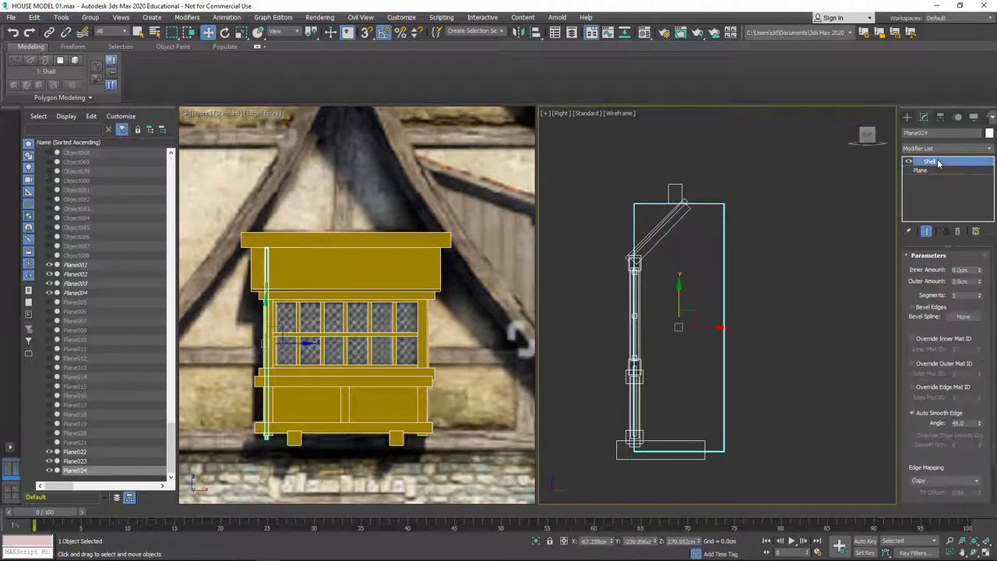
{"action": "left_click", "coordinate": [940, 148]}
{"action": "left_click", "coordinate": [939, 186]}
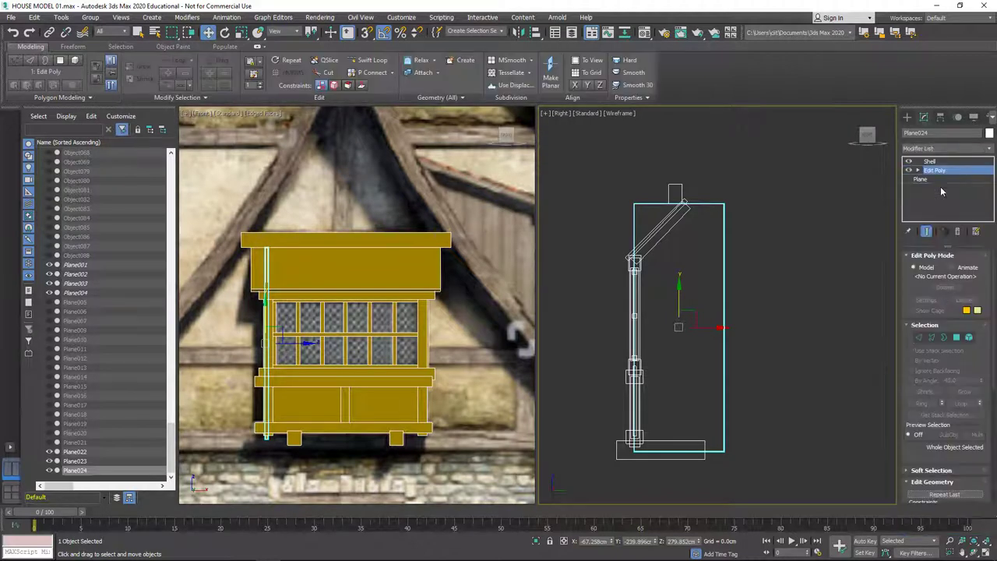
{"action": "right_click", "coordinate": [667, 358]}
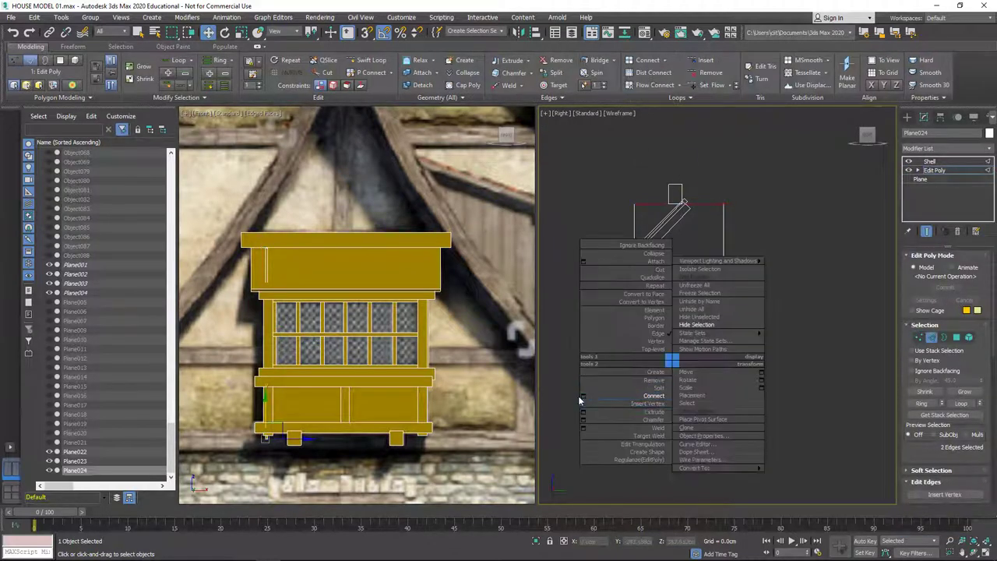
{"action": "left_click", "coordinate": [578, 395]}
{"action": "key", "text": "1"}
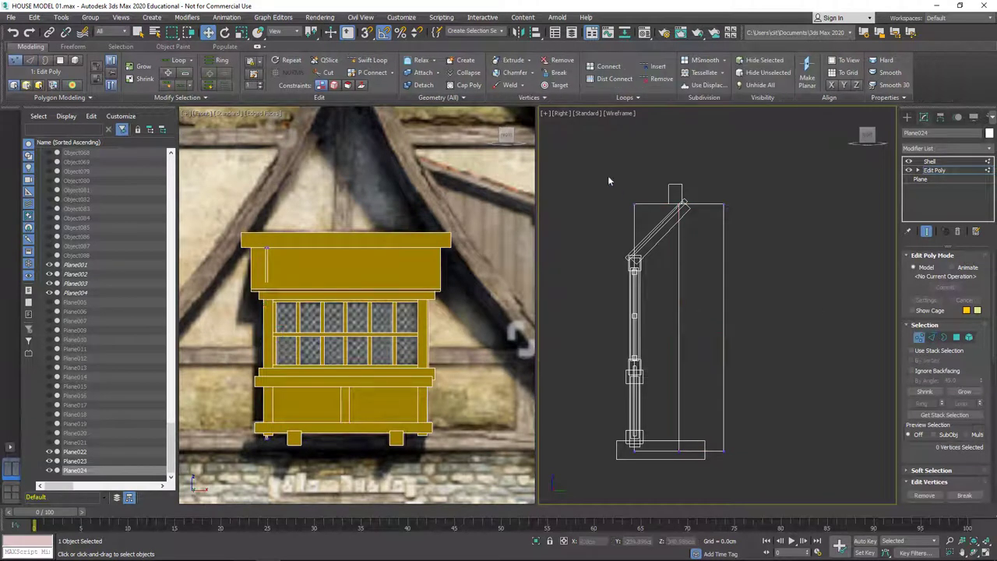
{"action": "left_click_drag", "start_coordinate": [693, 178], "coordinate": [689, 217]}
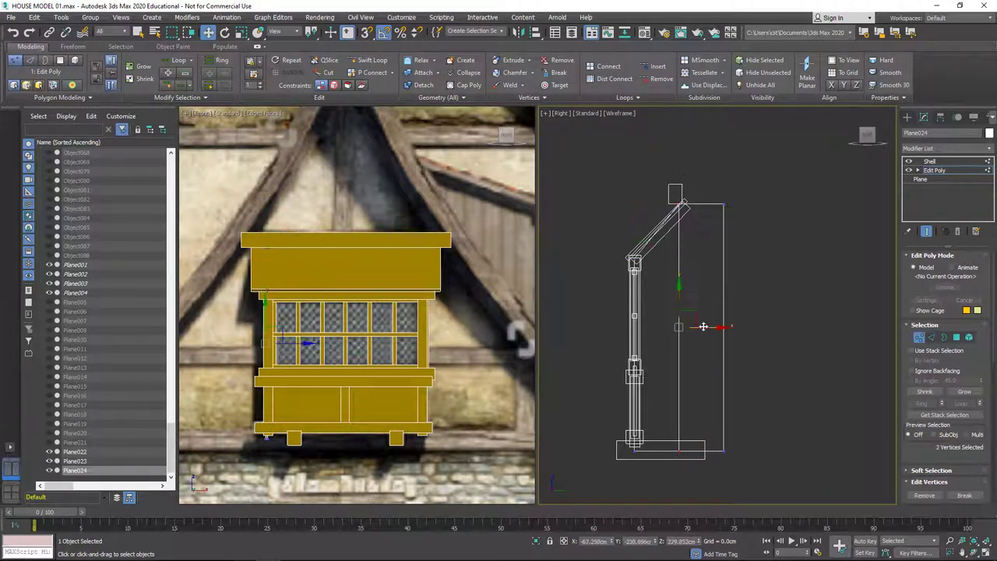
{"action": "left_click_drag", "start_coordinate": [703, 326], "coordinate": [706, 326]}
{"action": "left_click_drag", "start_coordinate": [654, 182], "coordinate": [725, 215]}
{"action": "left_click_drag", "start_coordinate": [703, 164], "coordinate": [703, 167]}
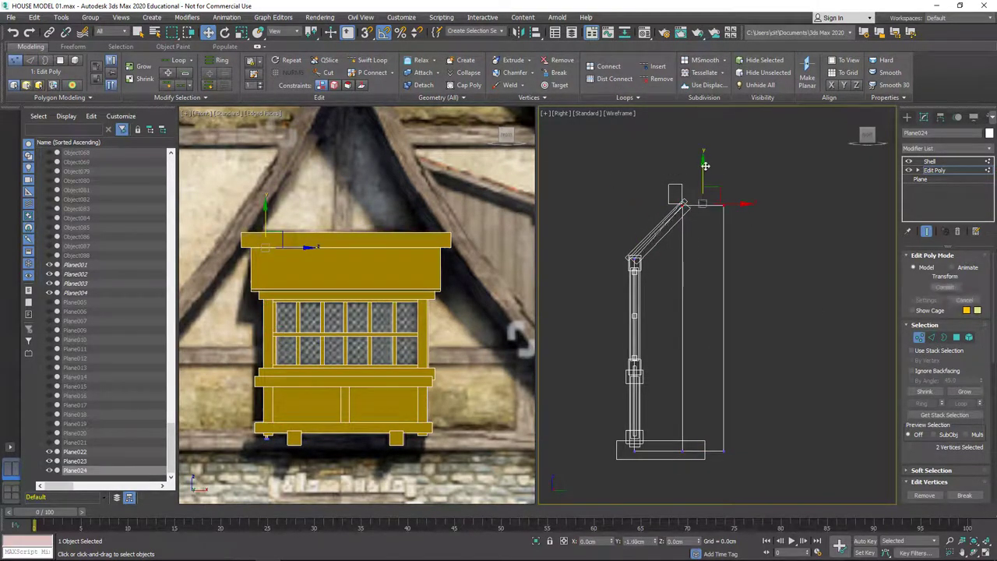
{"action": "left_click_drag", "start_coordinate": [749, 330], "coordinate": [728, 335]}
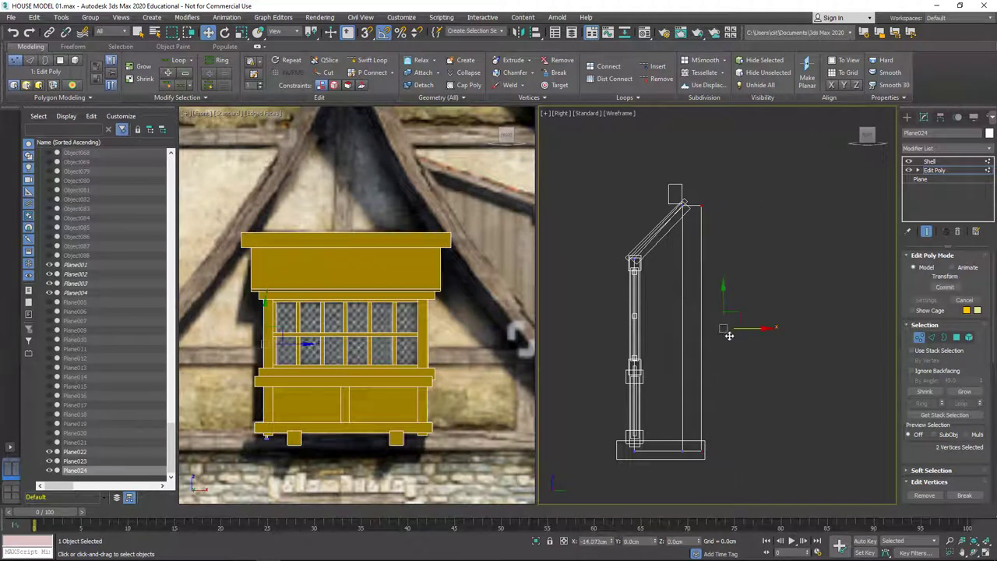
Inspect the panel in a shaded perspective view and Shift-drag a copy toward the right side
{"action": "left_click", "coordinate": [944, 169]}
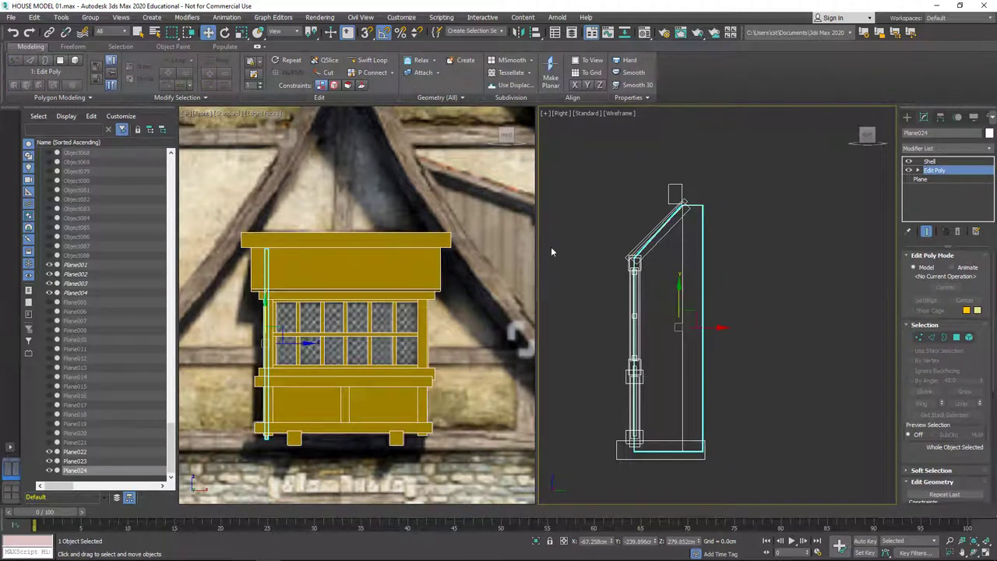
{"action": "key", "text": "F3"}
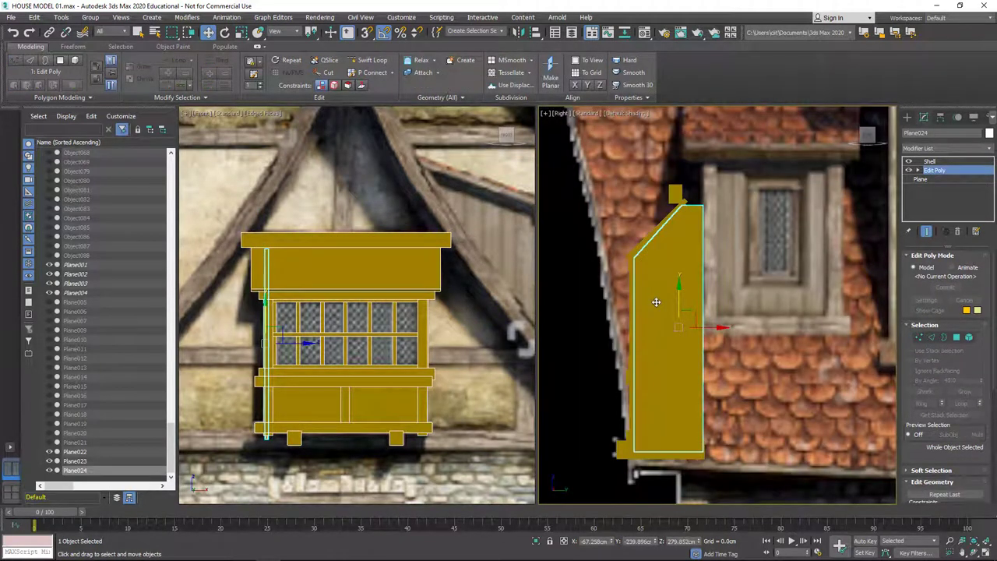
{"action": "key", "text": "p"}
{"action": "middle_click_drag", "start_coordinate": [656, 301], "coordinate": [753, 381], "text": "alt"}
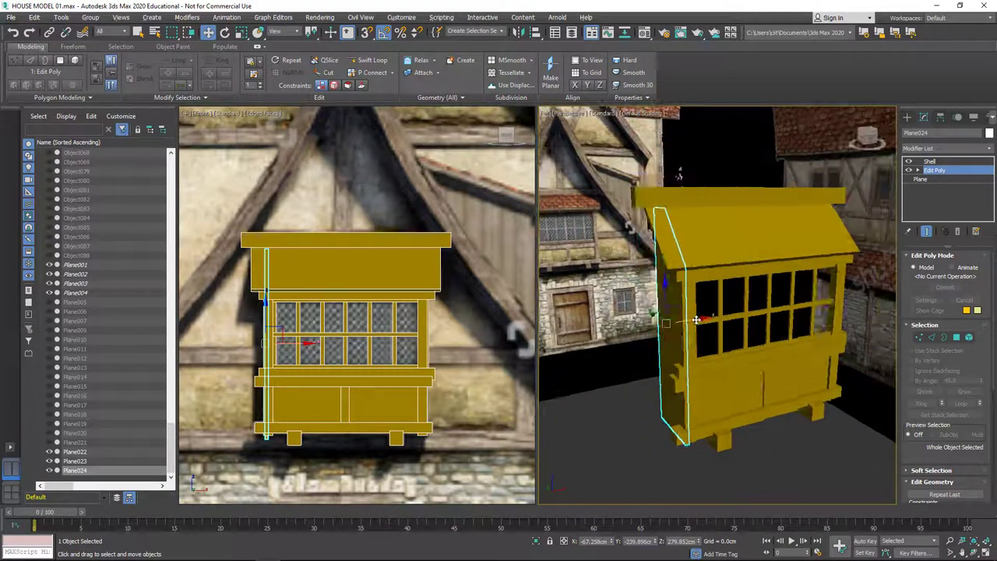
{"action": "left_click_drag", "start_coordinate": [701, 321], "coordinate": [847, 296], "text": "shift"}
Confirm the copied side panel Plane025 and adjust its vertices in a wireframe front view
{"action": "left_click", "coordinate": [472, 327]}
{"action": "scroll", "coordinate": [459, 366], "scroll_direction": "up", "scroll_amount": 2}
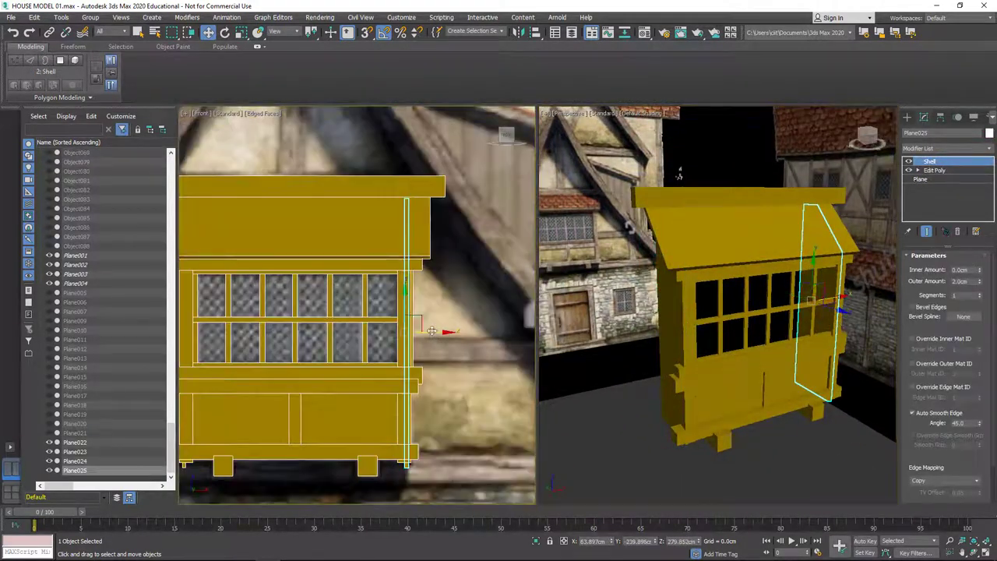
{"action": "middle_click_drag", "start_coordinate": [430, 331], "coordinate": [448, 277]}
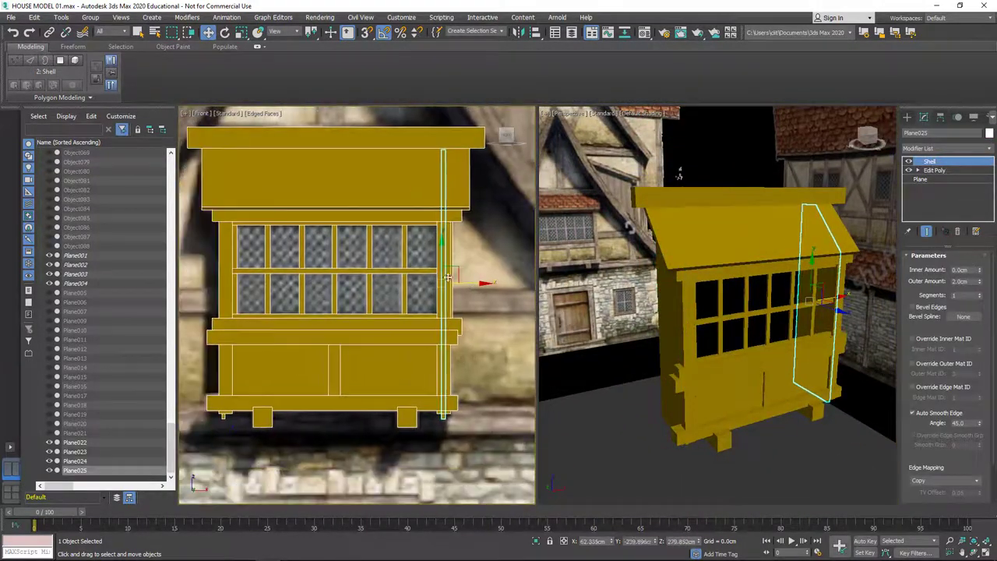
{"action": "left_click", "coordinate": [934, 170]}
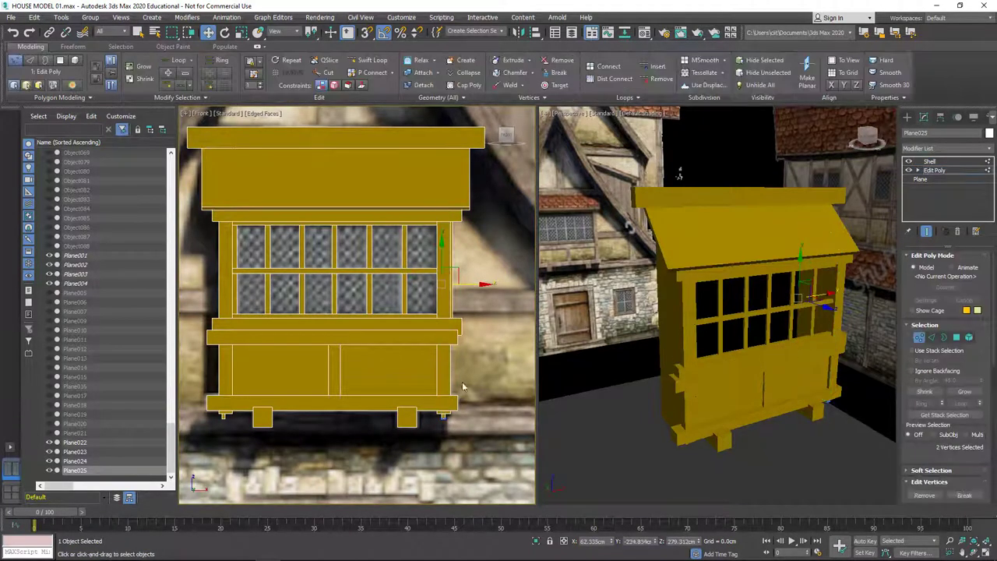
{"action": "key", "text": "F3"}
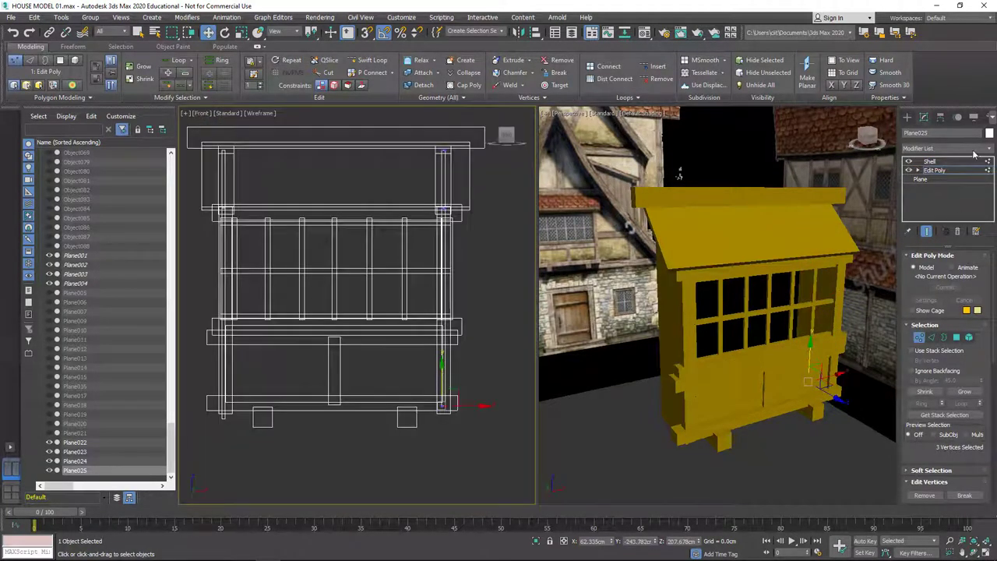
{"action": "left_click", "coordinate": [945, 170]}
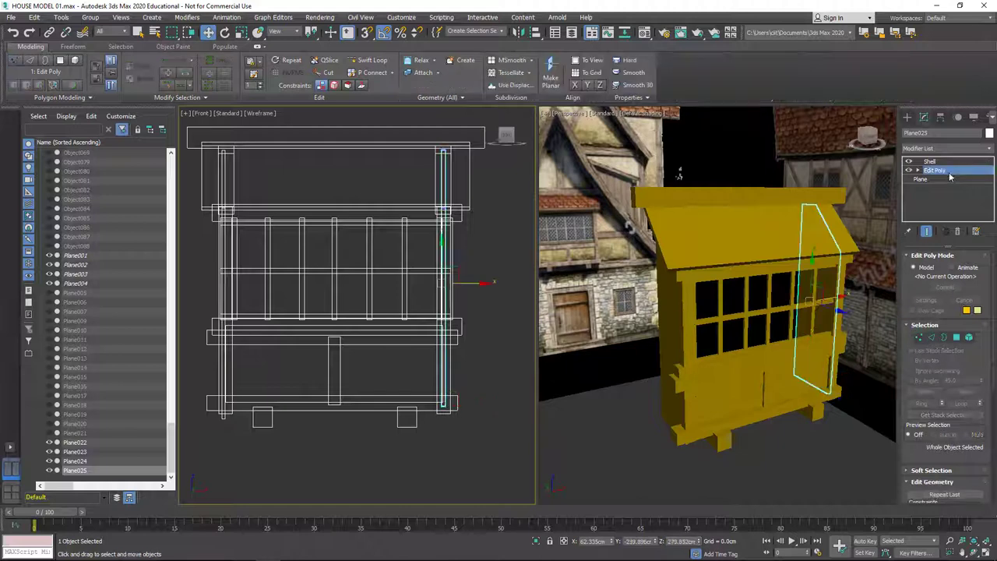
Edit the left side panel's vertices, then Unhide All to show the whole house
{"action": "left_click", "coordinate": [219, 428]}
{"action": "key", "text": "1"}
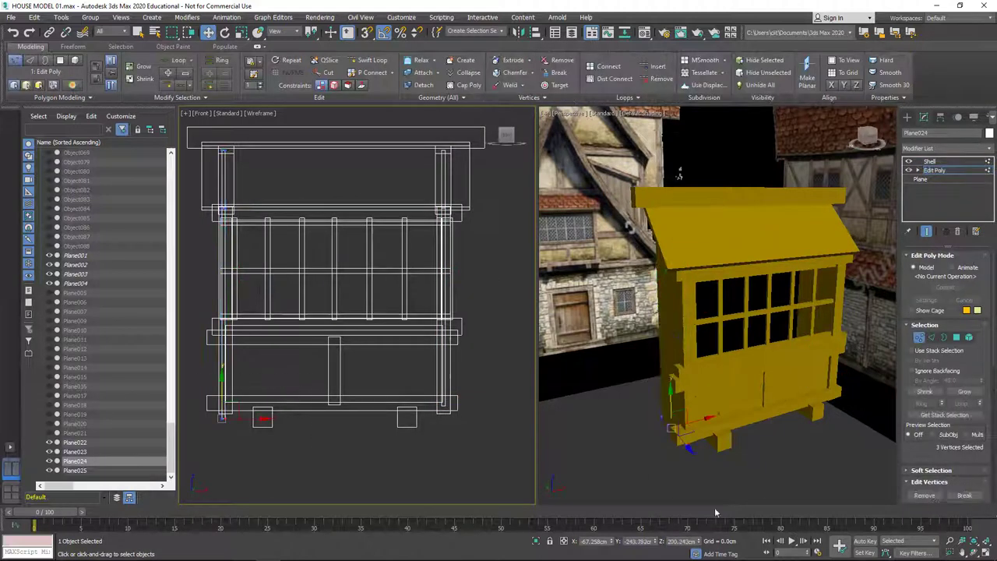
{"action": "left_click", "coordinate": [514, 345]}
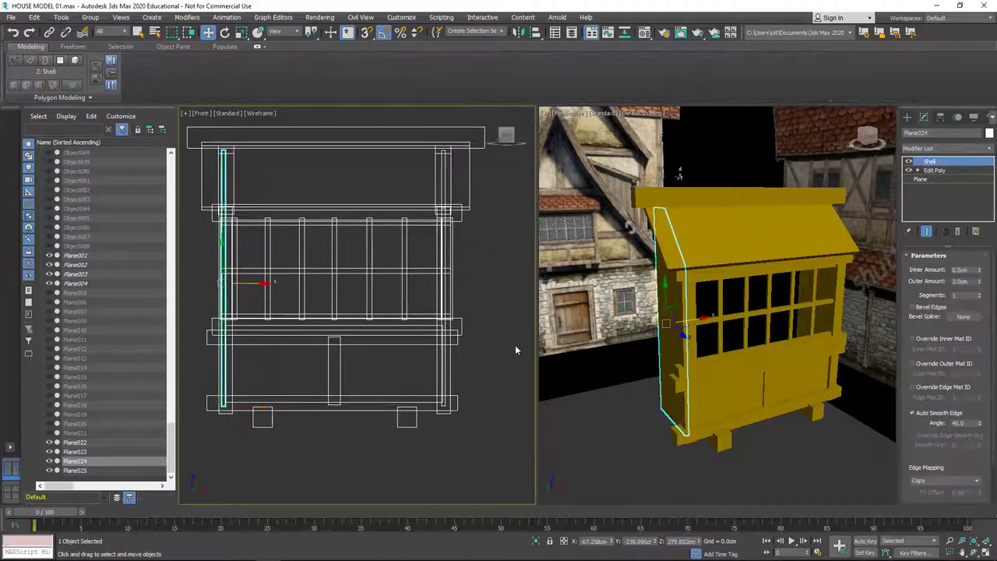
{"action": "right_click", "coordinate": [634, 315]}
{"action": "left_click", "coordinate": [677, 274]}
Shift-drag the roof plane above the bay window downward to clone it as Plane026
{"action": "key", "text": "alt+w"}
{"action": "scroll", "coordinate": [602, 322], "scroll_direction": "down", "scroll_amount": 5}
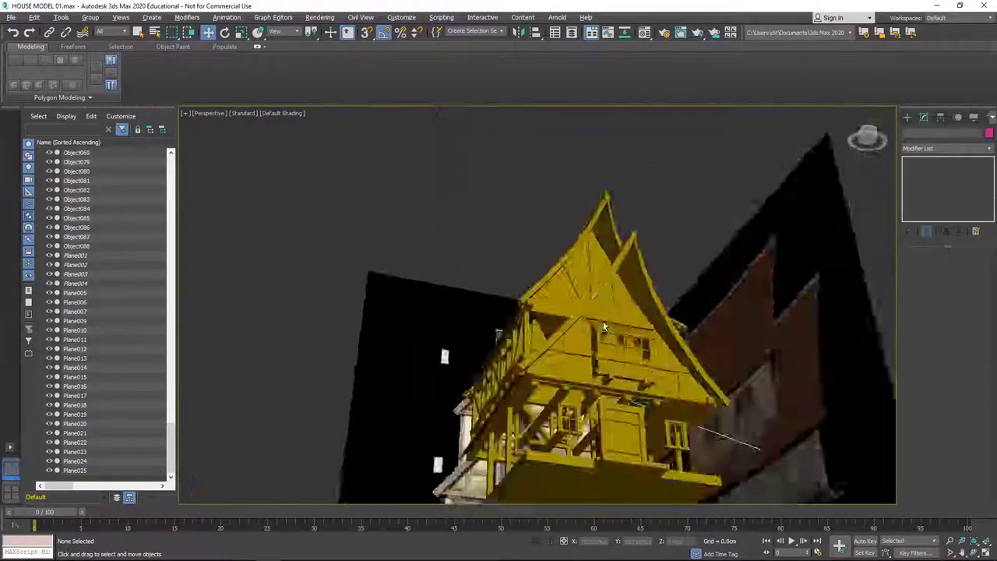
{"action": "mouse_move", "coordinate": [603, 322]}
{"action": "middle_mouse_down", "text": "alt"}
{"action": "mouse_move", "coordinate": [589, 360]}
{"action": "mouse_move", "coordinate": [616, 203]}
{"action": "middle_mouse_up", "text": "alt"}
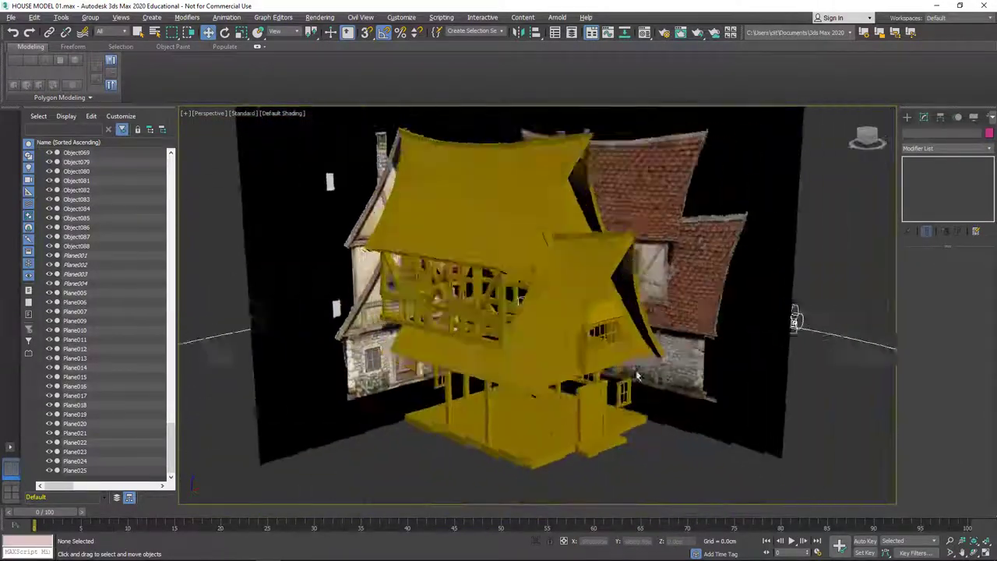
{"action": "scroll", "coordinate": [615, 202], "scroll_direction": "up", "scroll_amount": 5}
{"action": "scroll", "coordinate": [615, 187], "scroll_direction": "down", "scroll_amount": 1}
{"action": "left_click", "coordinate": [616, 162]}
{"action": "left_click_drag", "start_coordinate": [616, 162], "coordinate": [615, 311], "text": "shift"}
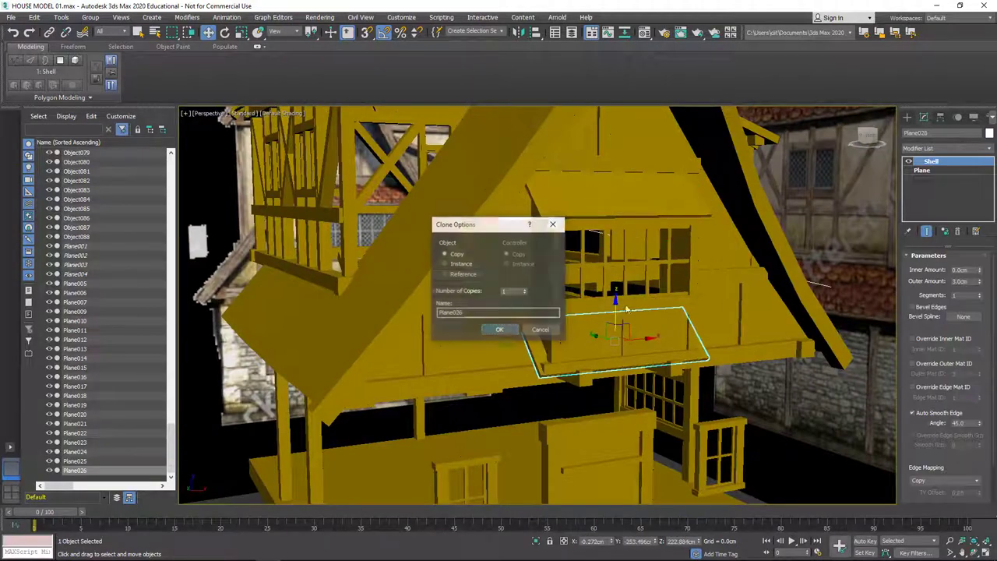
{"action": "left_click", "coordinate": [494, 327]}
Rotate the copied plane and lower it to the bay window's base as a ledge
{"action": "key", "text": "e"}
{"action": "scroll", "coordinate": [623, 493], "scroll_direction": "down", "scroll_amount": 2}
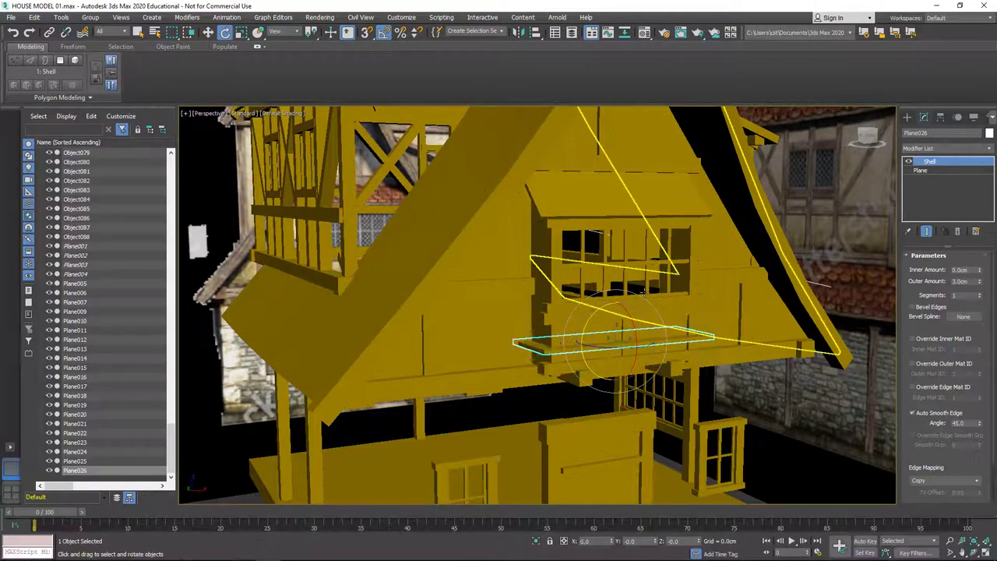
{"action": "key", "text": "alt+w"}
{"action": "key", "text": "alt+w"}
{"action": "middle_click_drag", "start_coordinate": [573, 411], "coordinate": [506, 312]}
{"action": "key", "text": "w"}
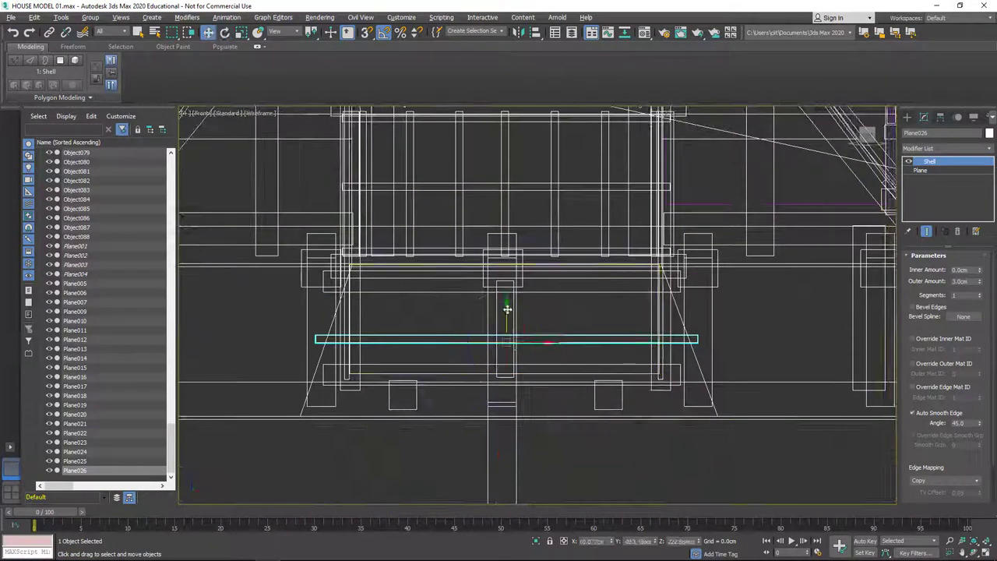
{"action": "left_click_drag", "start_coordinate": [505, 305], "coordinate": [503, 340]}
Shorten the ledge plane's Length to 34.5 cm
{"action": "left_click", "coordinate": [920, 169]}
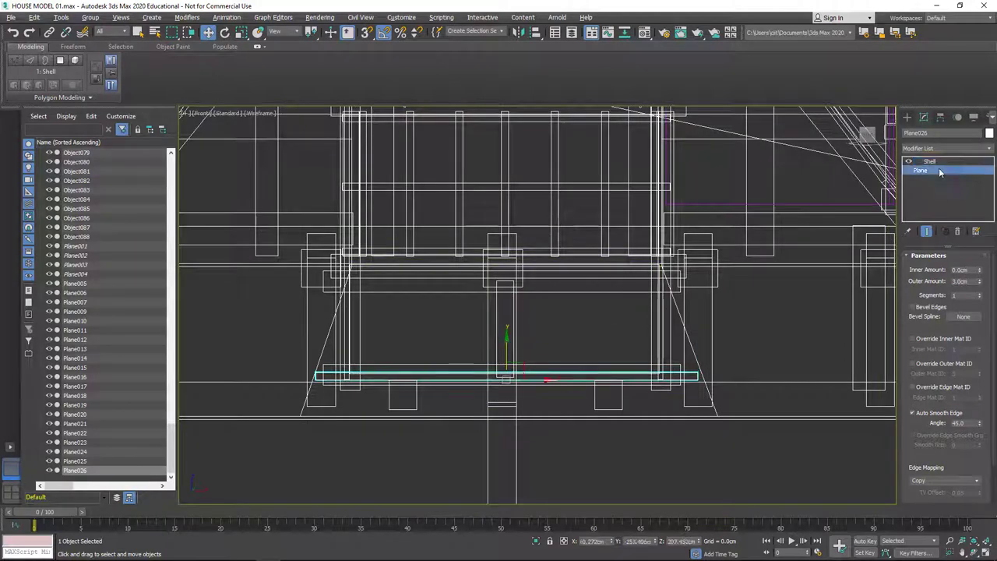
{"action": "key", "text": "alt+w"}
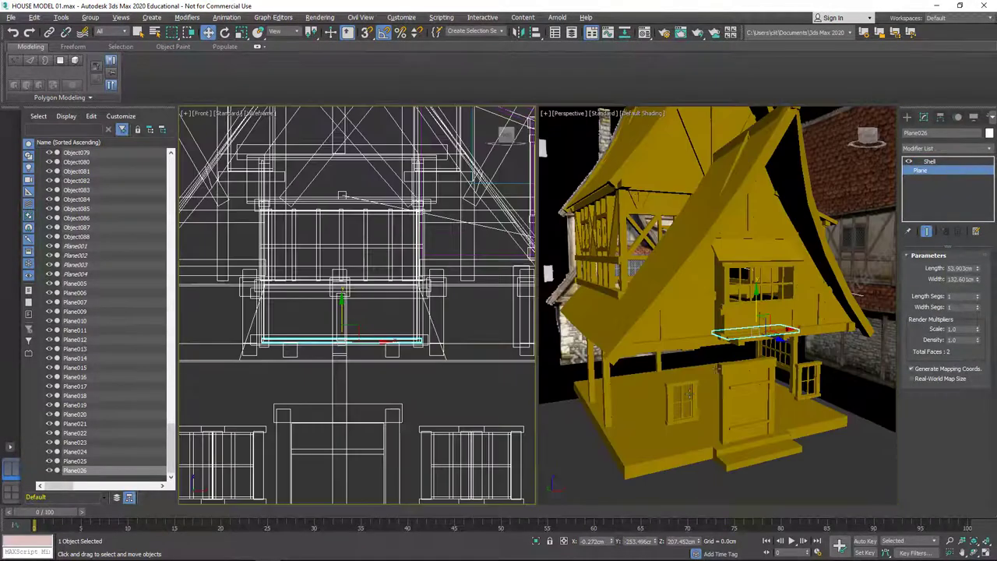
{"action": "key", "text": "alt+w"}
{"action": "key", "text": "z"}
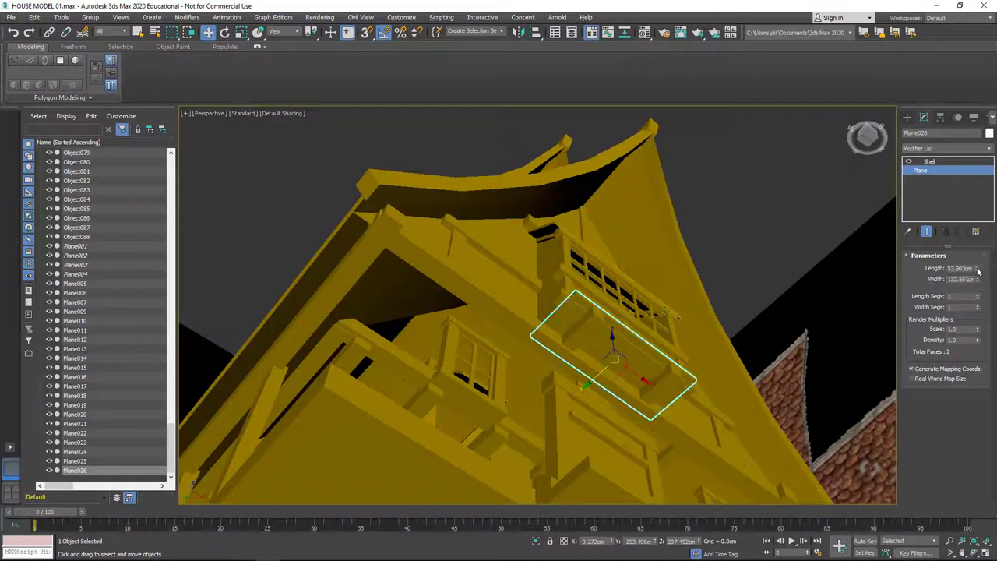
{"action": "left_click_drag", "start_coordinate": [978, 270], "coordinate": [978, 289]}
Check the new ledge in the Left view and orbit closely around it in perspective
{"action": "key", "text": "alt+w"}
{"action": "key", "text": "l"}
{"action": "key", "text": "z"}
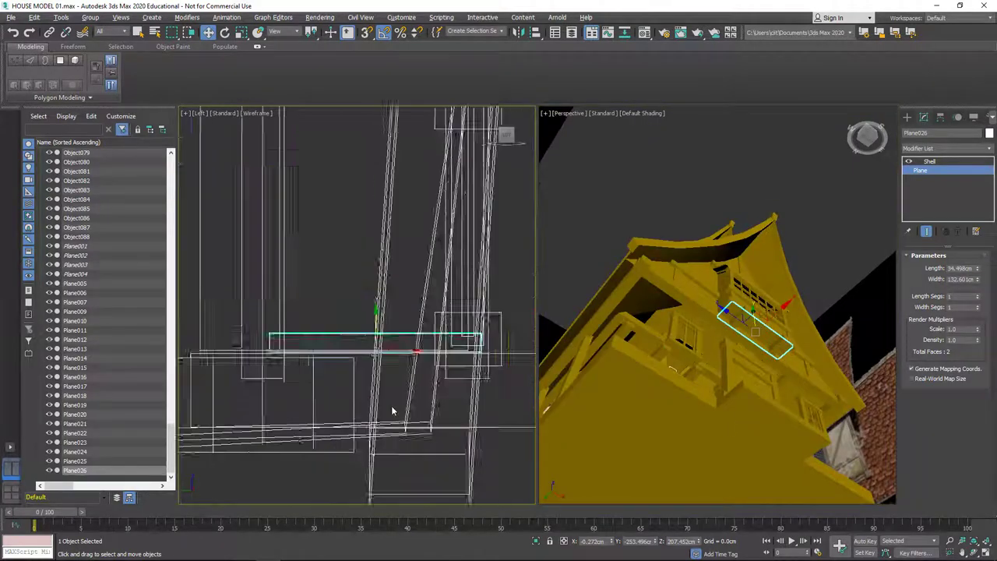
{"action": "scroll", "coordinate": [391, 411], "scroll_direction": "down", "scroll_amount": 3}
{"action": "left_click", "coordinate": [748, 343]}
{"action": "key", "text": "alt+w"}
{"action": "mouse_move", "coordinate": [749, 357]}
{"action": "middle_mouse_down", "text": "alt"}
{"action": "mouse_move", "coordinate": [575, 374]}
{"action": "mouse_move", "coordinate": [630, 419]}
{"action": "mouse_move", "coordinate": [662, 421]}
{"action": "middle_mouse_up", "text": "alt"}
{"action": "scroll", "coordinate": [701, 424], "scroll_direction": "down", "scroll_amount": 10}
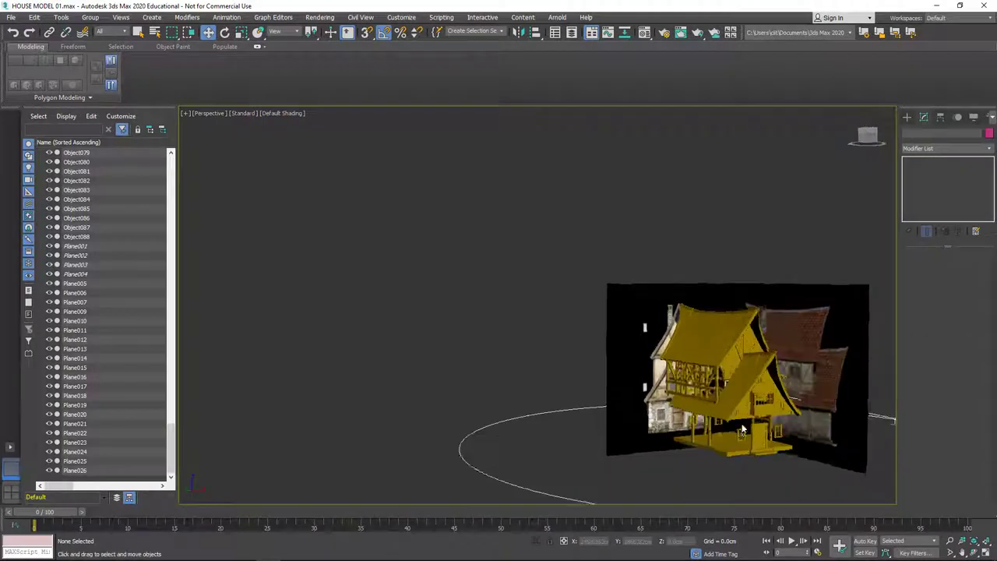
Hide Camera001 and its Circle001 path with Hide Selection
{"action": "scroll", "coordinate": [742, 429], "scroll_direction": "down", "scroll_amount": 3}
{"action": "left_click", "coordinate": [735, 399]}
{"action": "right_click", "coordinate": [734, 399]}
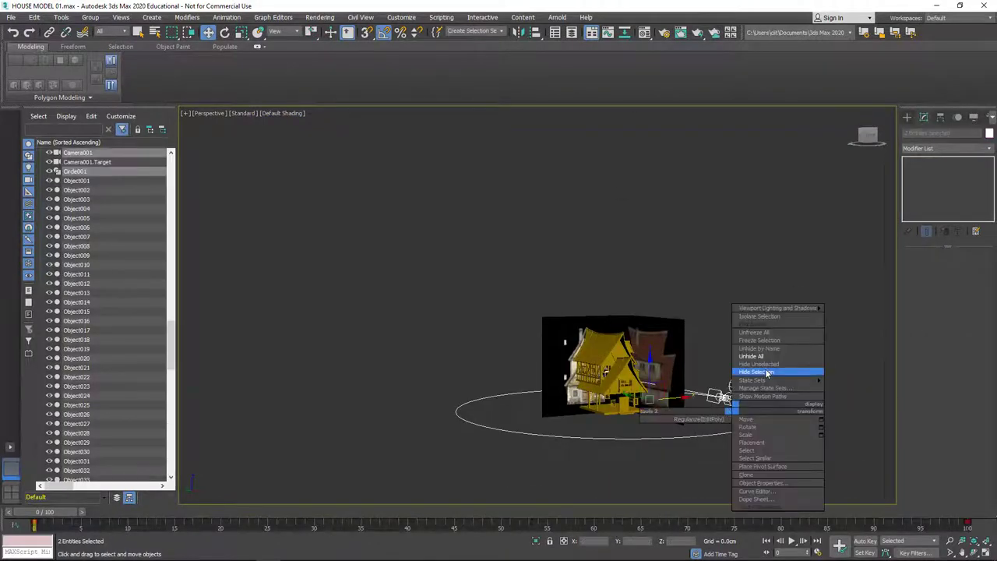
{"action": "left_click", "coordinate": [779, 372]}
Orbit to the house's front, then view through Camera001 and play its fly-around animation
{"action": "key", "text": "z"}
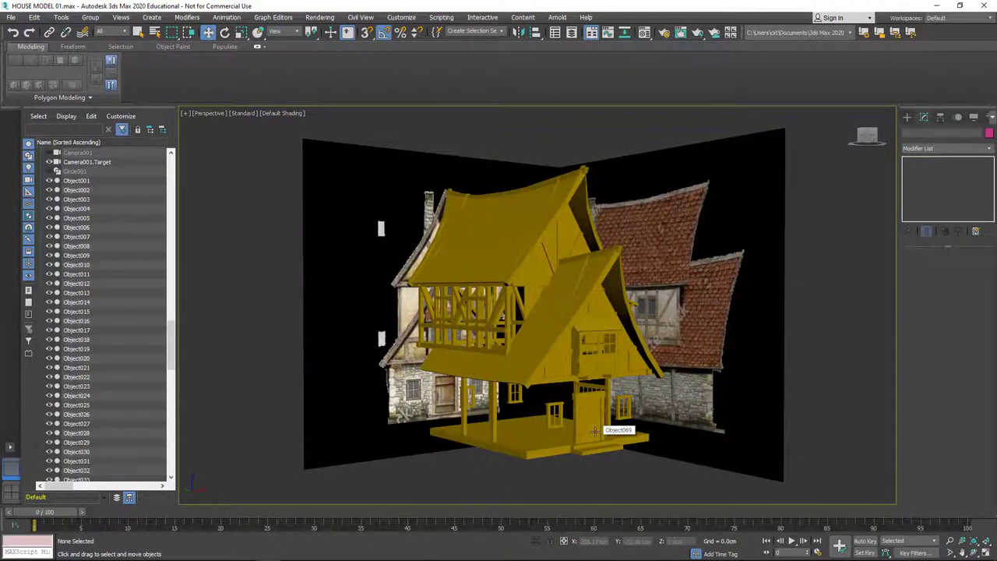
{"action": "mouse_move", "coordinate": [594, 431]}
{"action": "middle_mouse_down", "text": "alt"}
{"action": "mouse_move", "coordinate": [373, 400]}
{"action": "mouse_move", "coordinate": [468, 386]}
{"action": "middle_mouse_up", "text": "alt"}
{"action": "scroll", "coordinate": [491, 380], "scroll_direction": "up", "scroll_amount": 3}
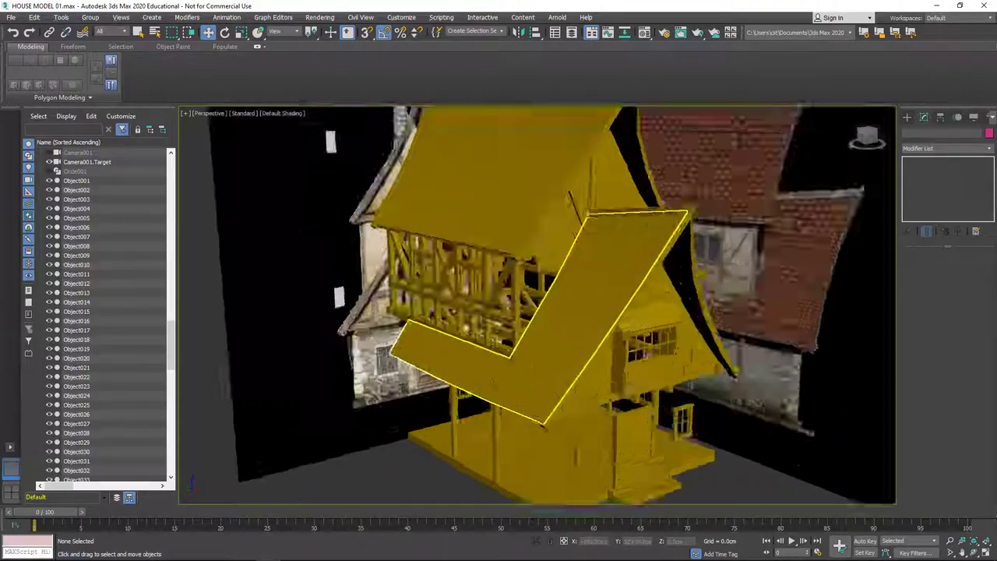
{"action": "scroll", "coordinate": [491, 381], "scroll_direction": "down", "scroll_amount": 4}
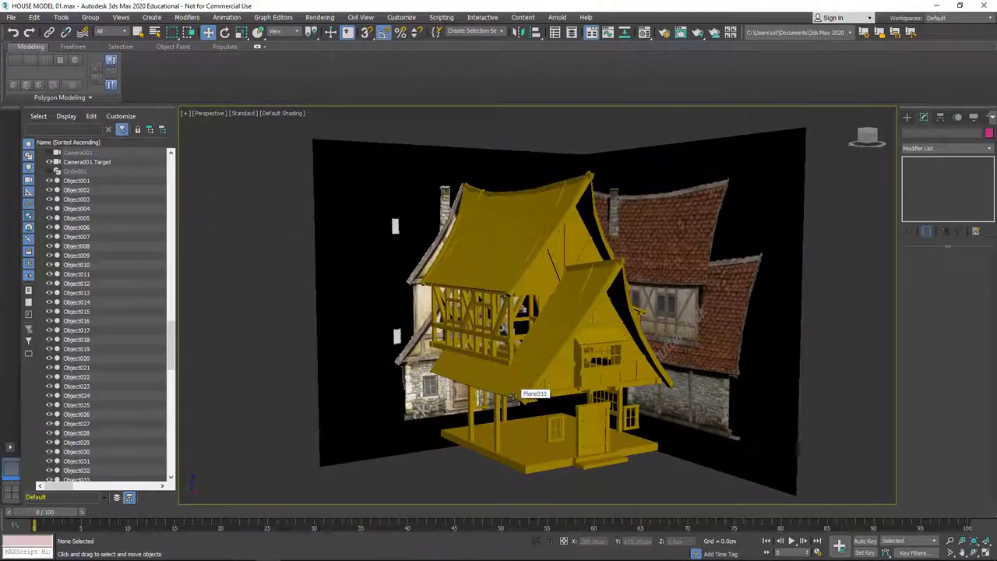
{"action": "key", "text": "c"}
{"action": "key", "text": "slash"}
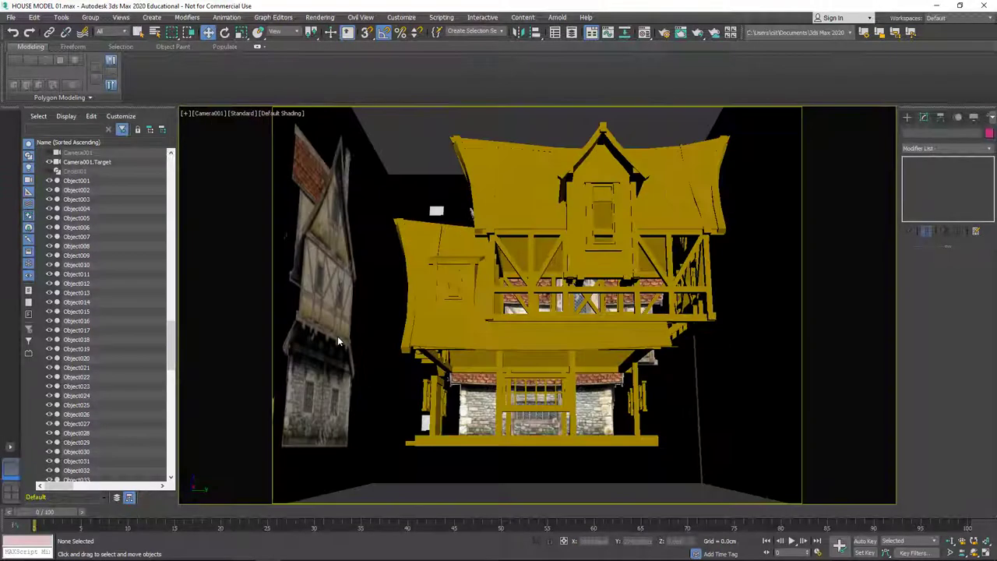